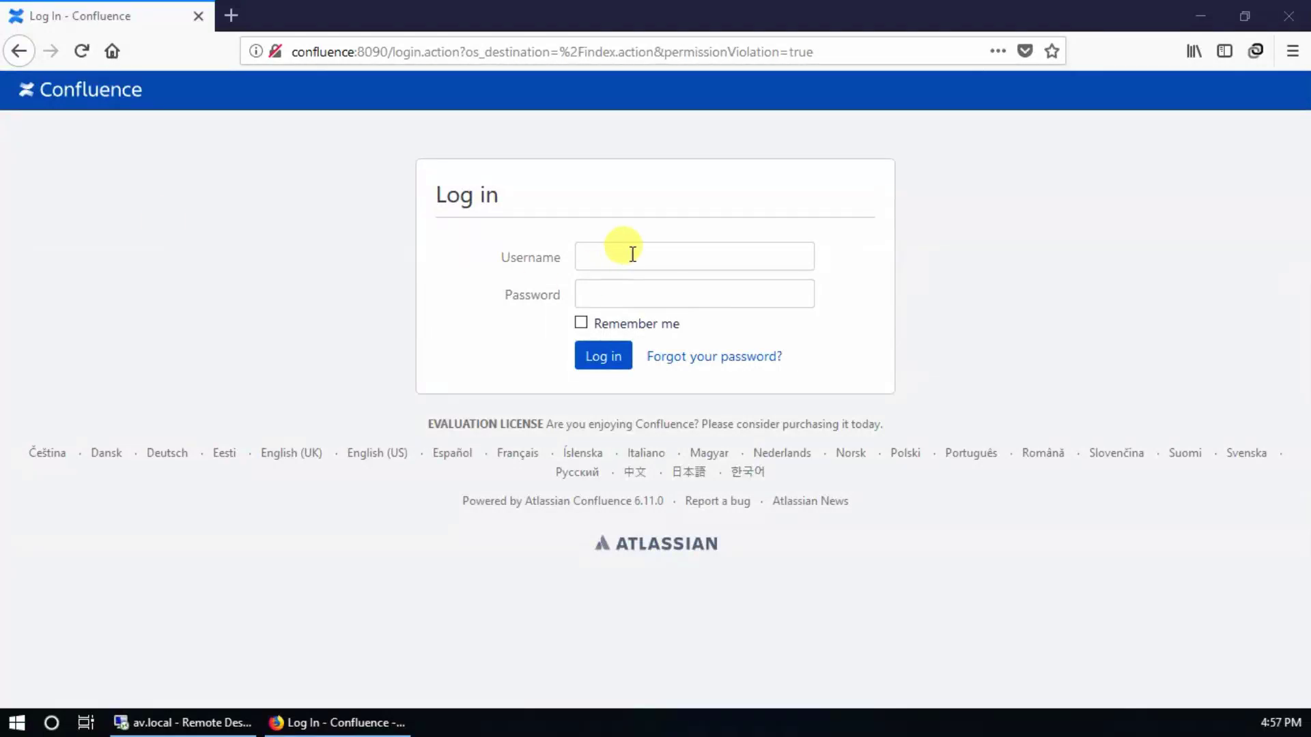
# Step: Sign in to Confluence with the admin account and its password
pyautogui.click(634, 253)
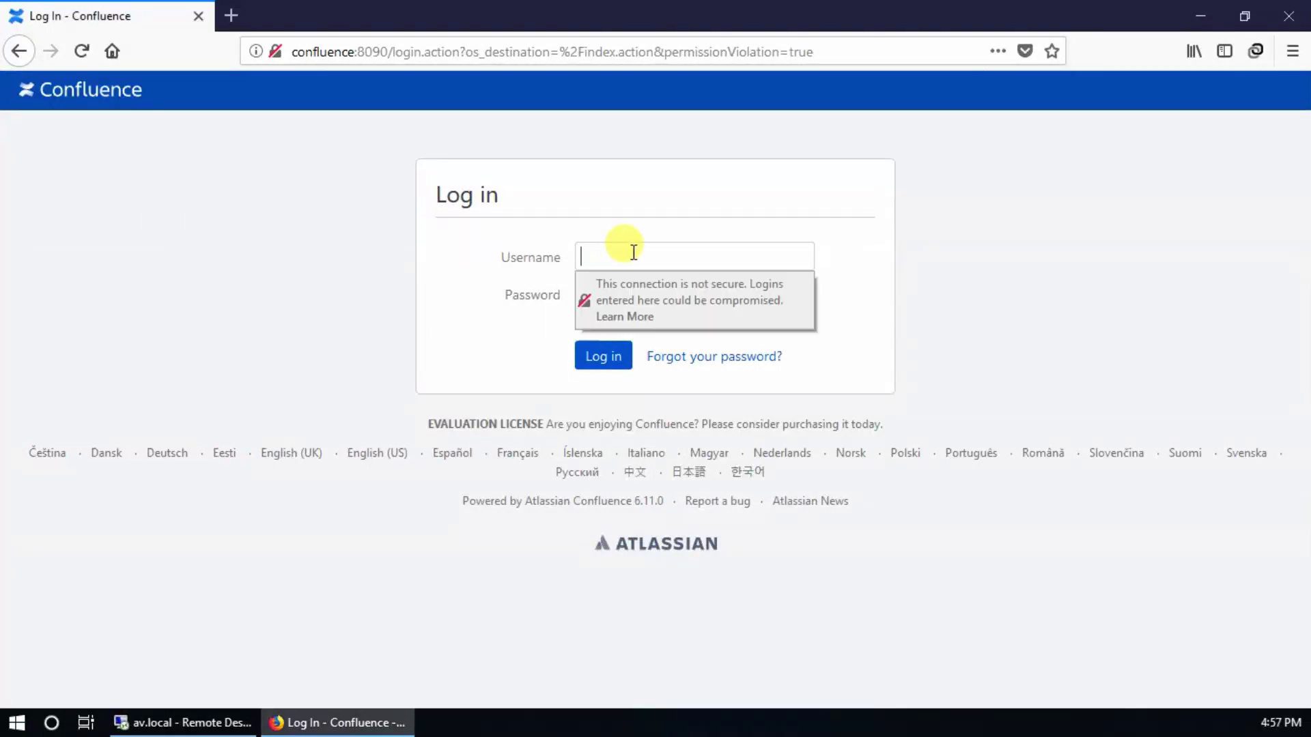
pyautogui.write('admin')
pyautogui.press('Tab')
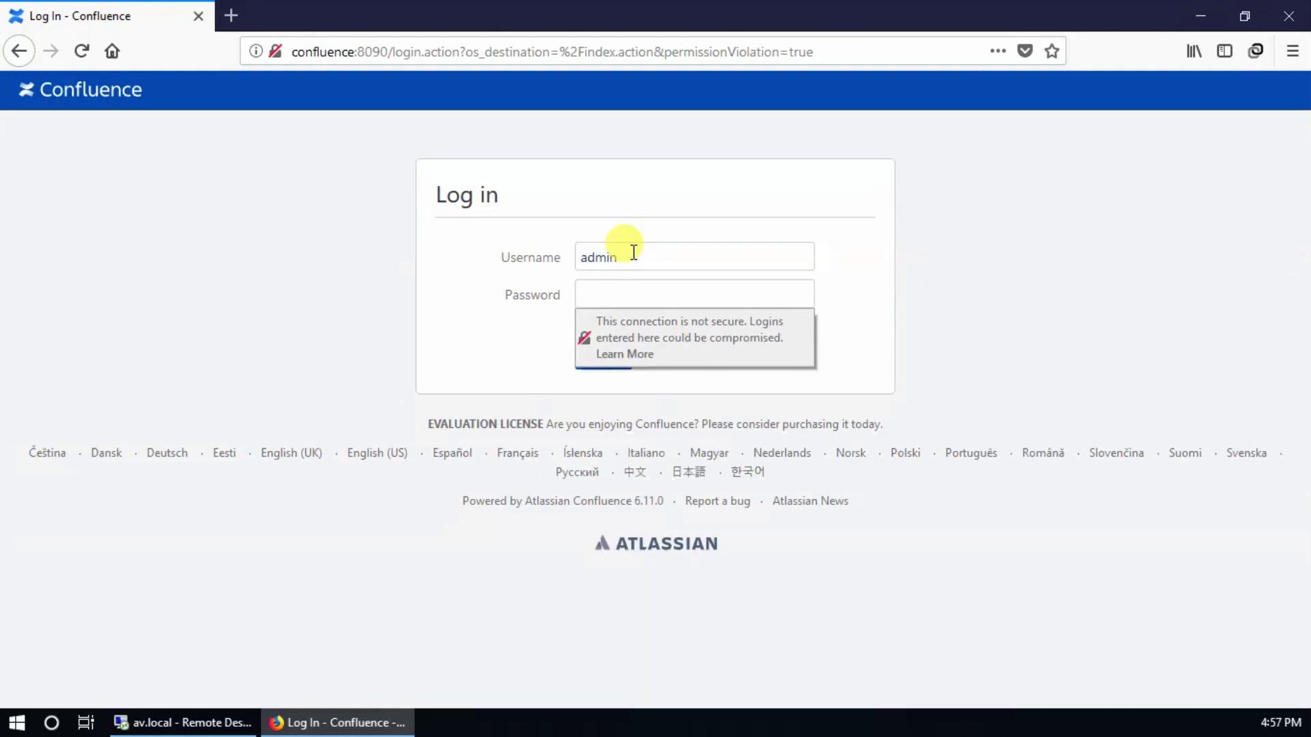
pyautogui.write('admin')
pyautogui.press('Return')
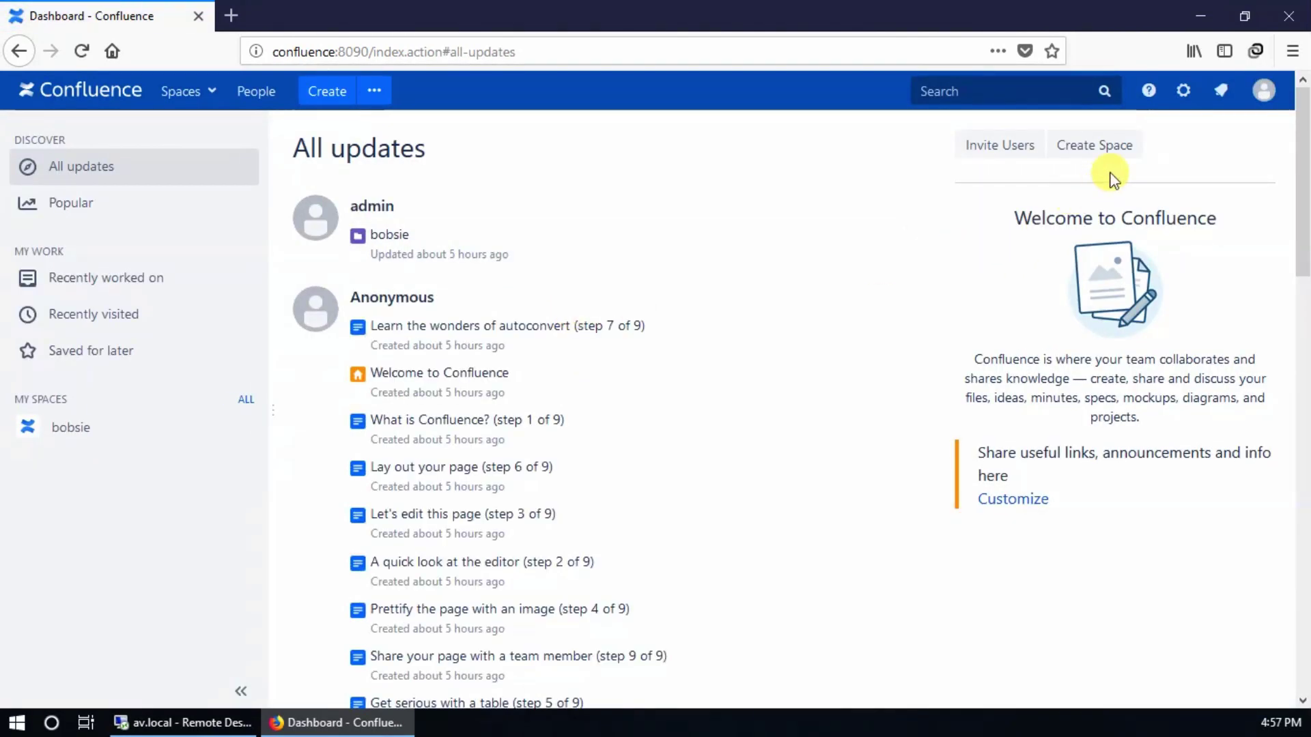
# Step: Open General configuration, confirming administrator access with the admin password
pyautogui.click(1179, 106)
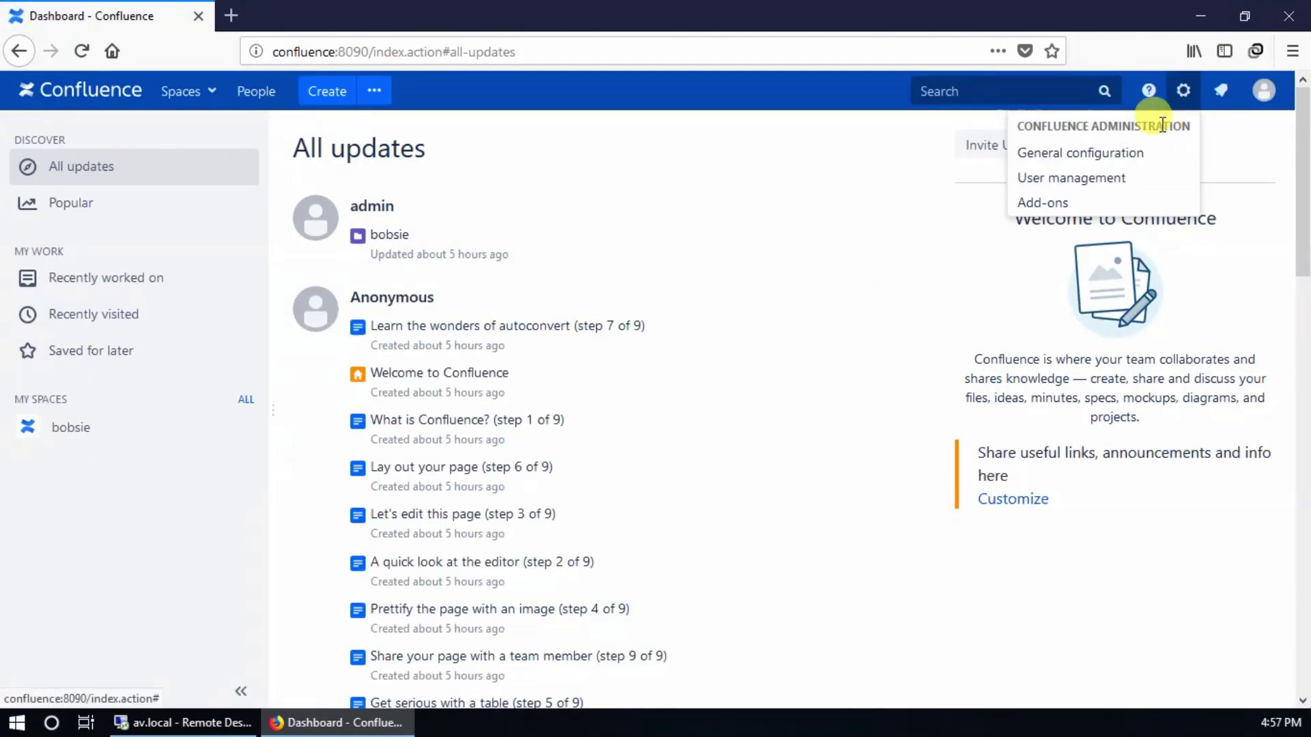
pyautogui.click(1120, 150)
pyautogui.click(586, 396)
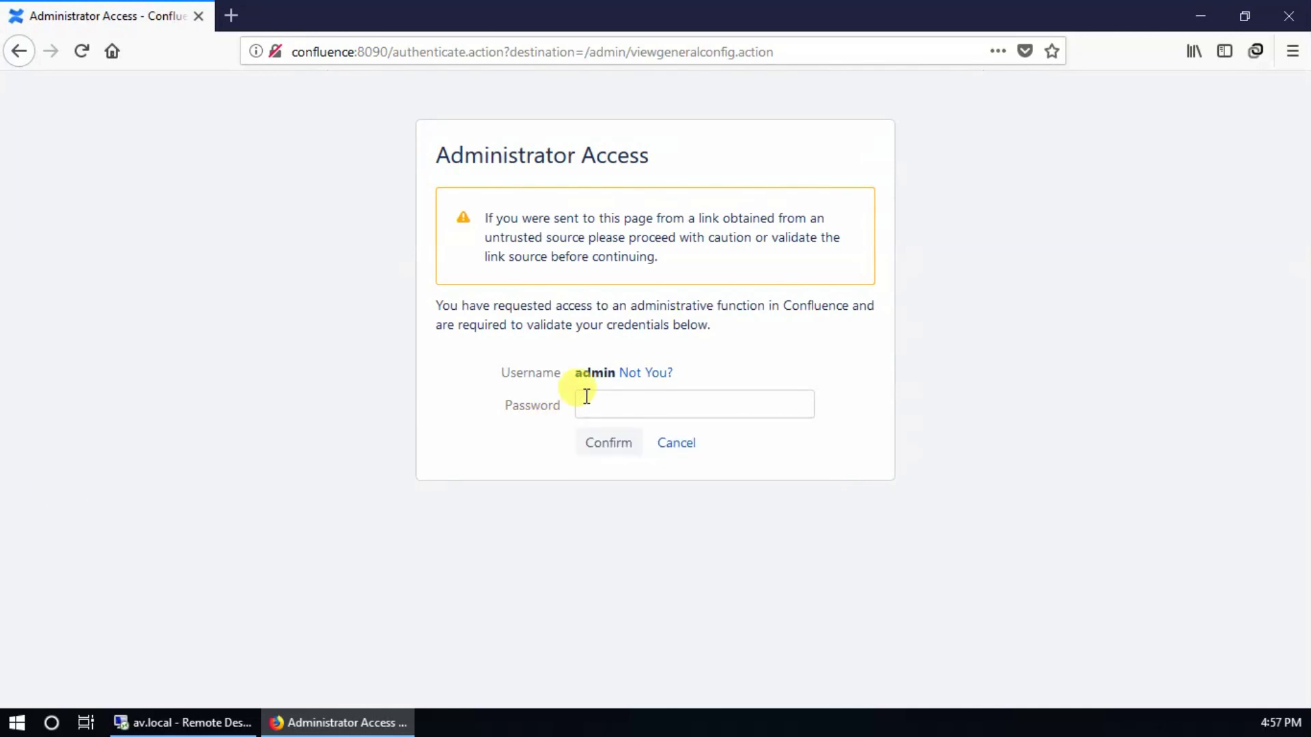
pyautogui.write('admin')
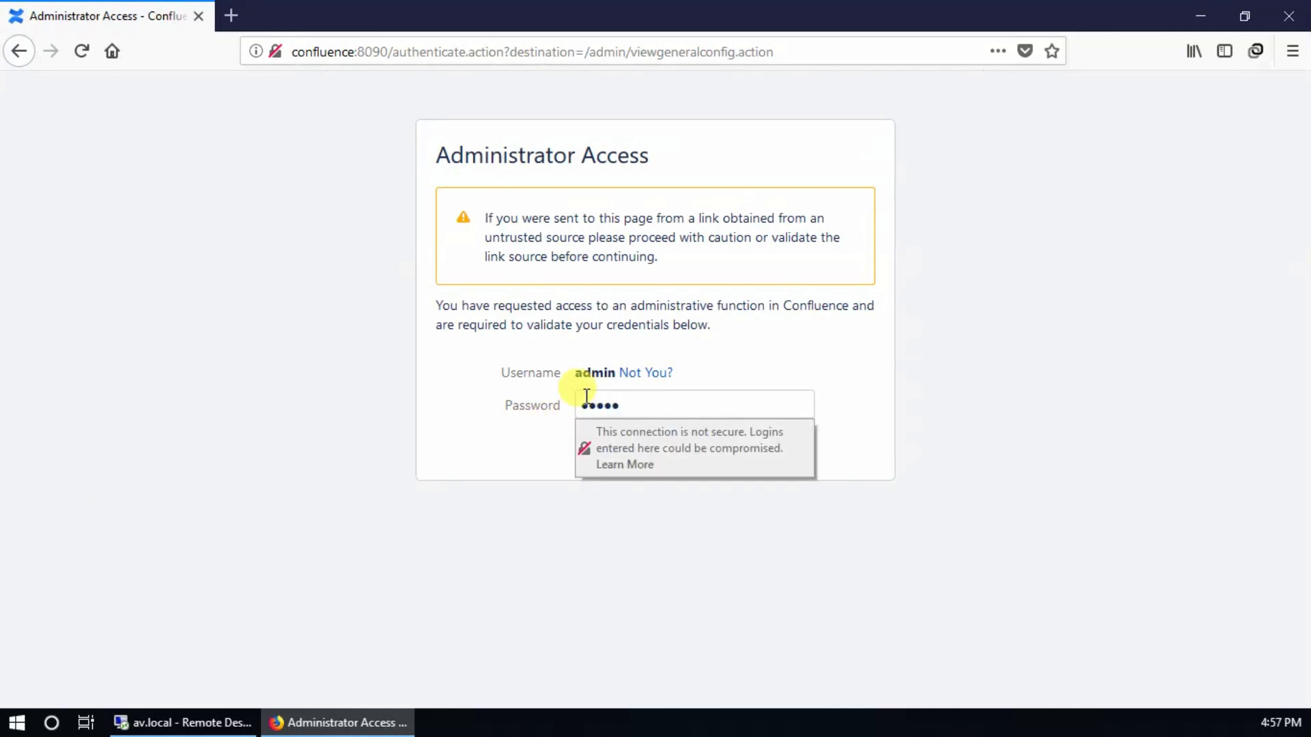
pyautogui.press('Return')
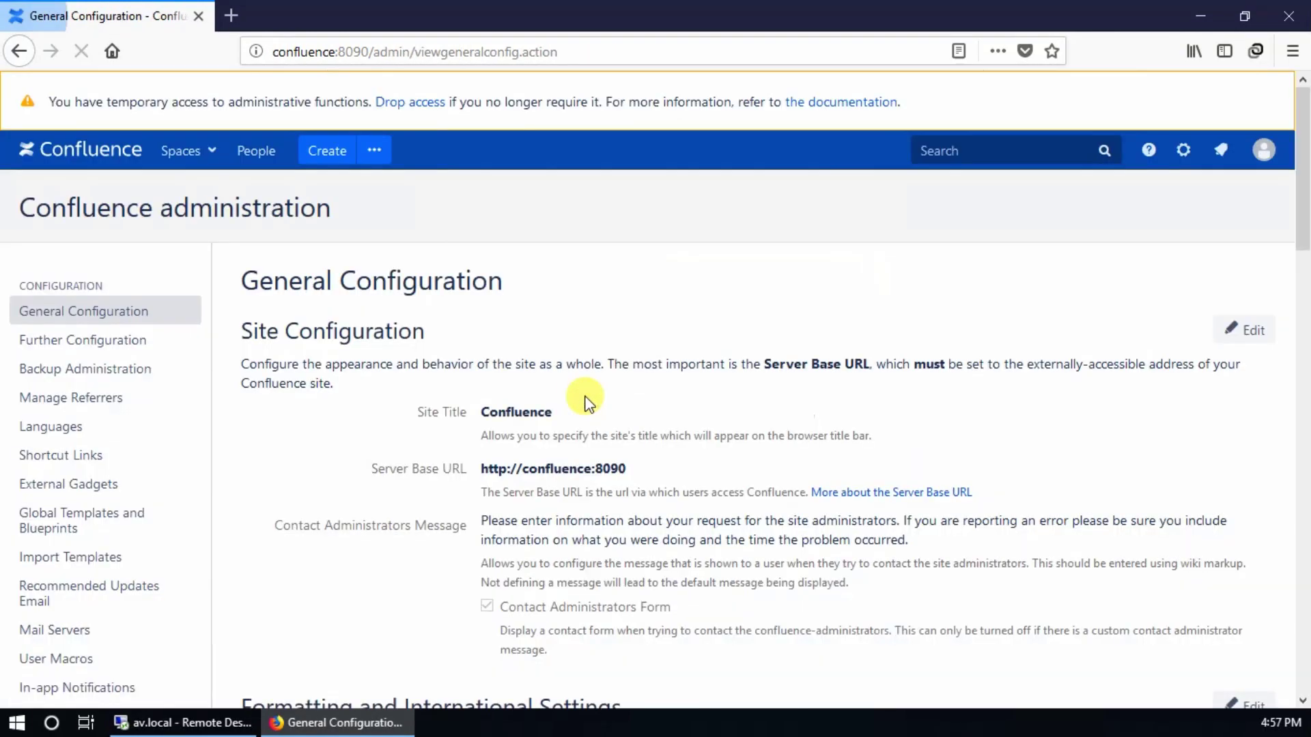
# Step: Add a new Microsoft Active Directory user directory from the User Directories page
pyautogui.scroll(-3, 137, 573)
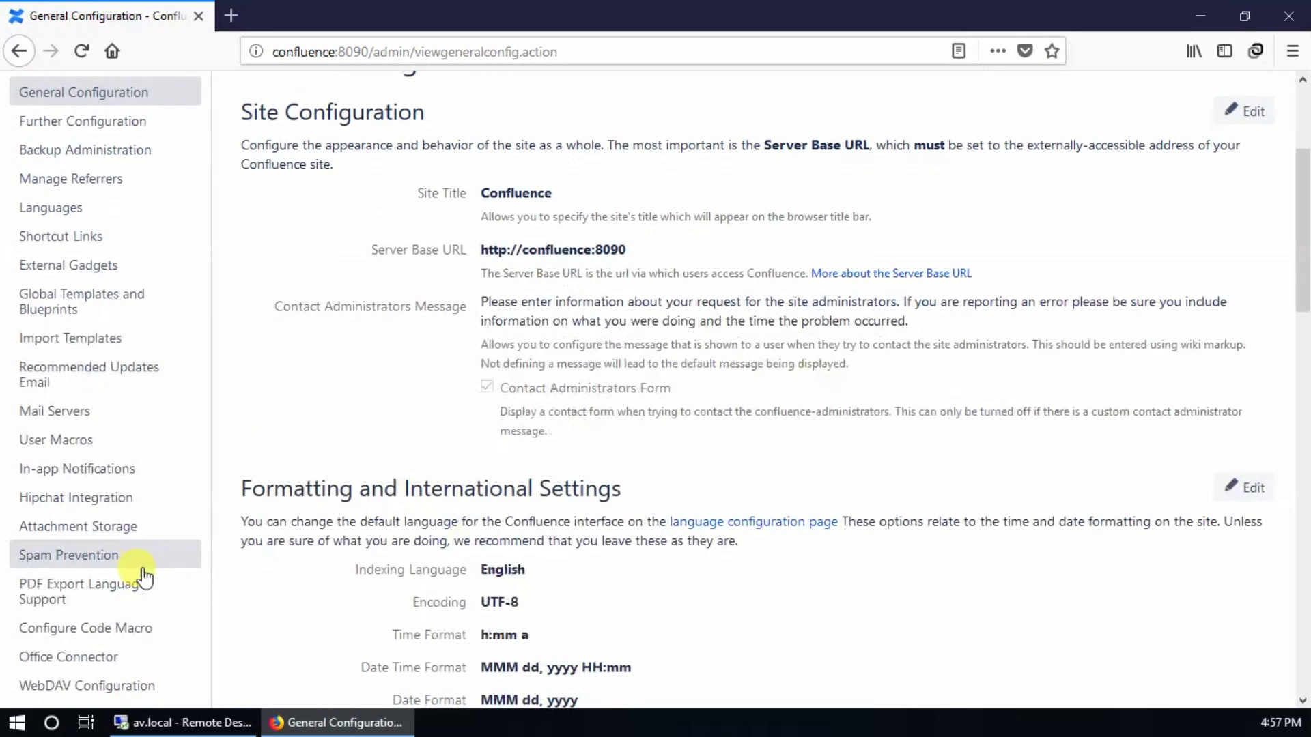
pyautogui.scroll(-3, 144, 577)
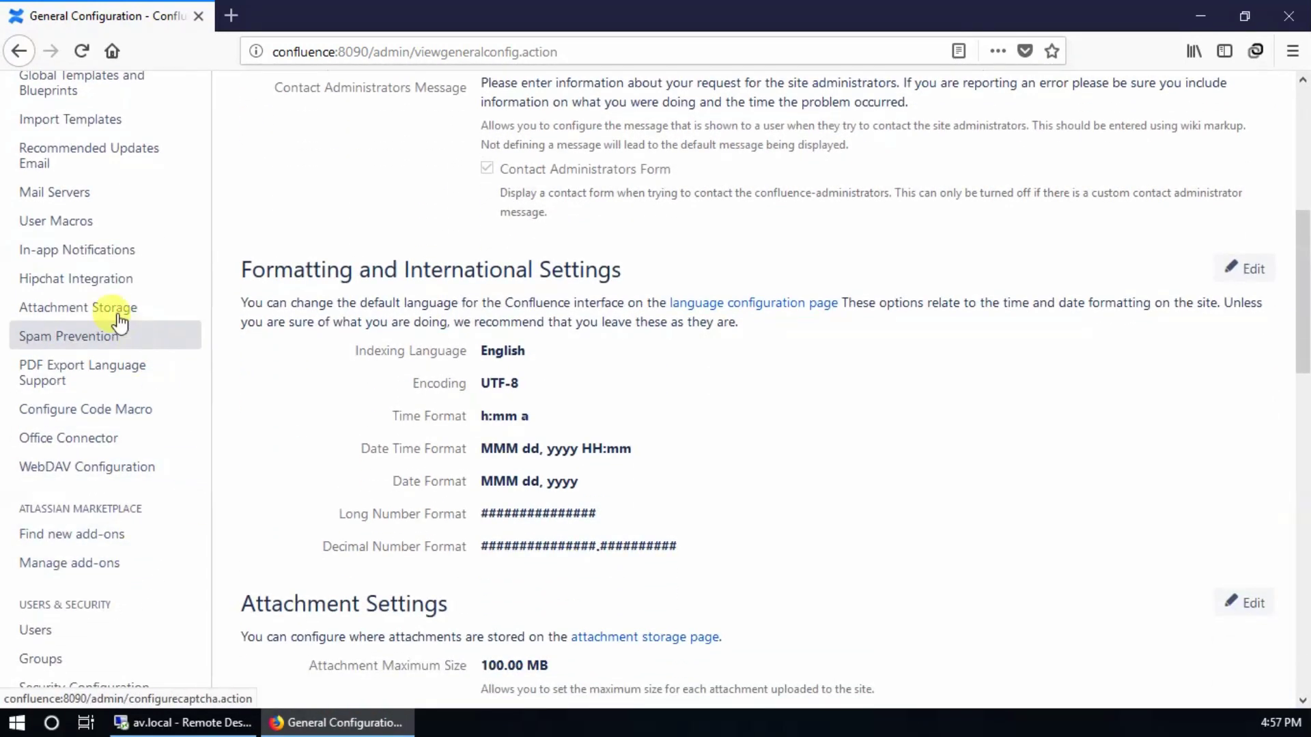
pyautogui.scroll(-2, 103, 483)
pyautogui.click(82, 521)
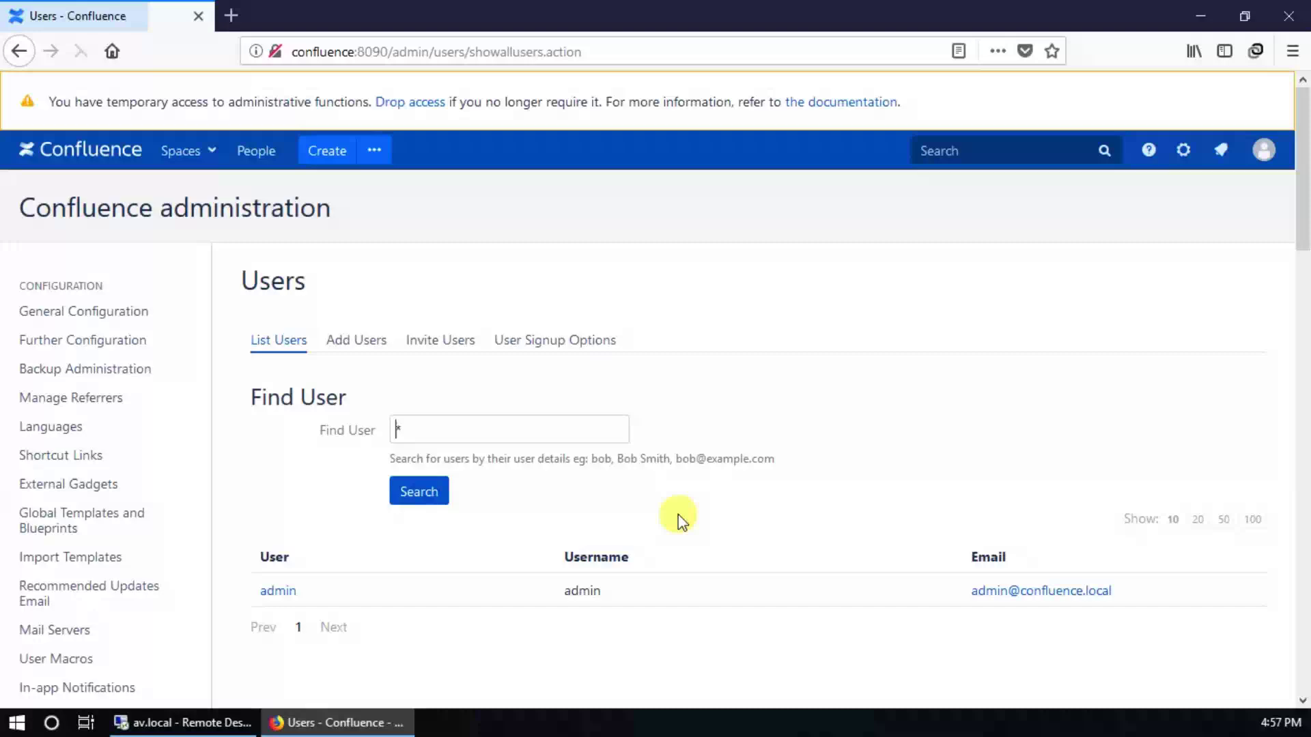
pyautogui.scroll(-5, 154, 502)
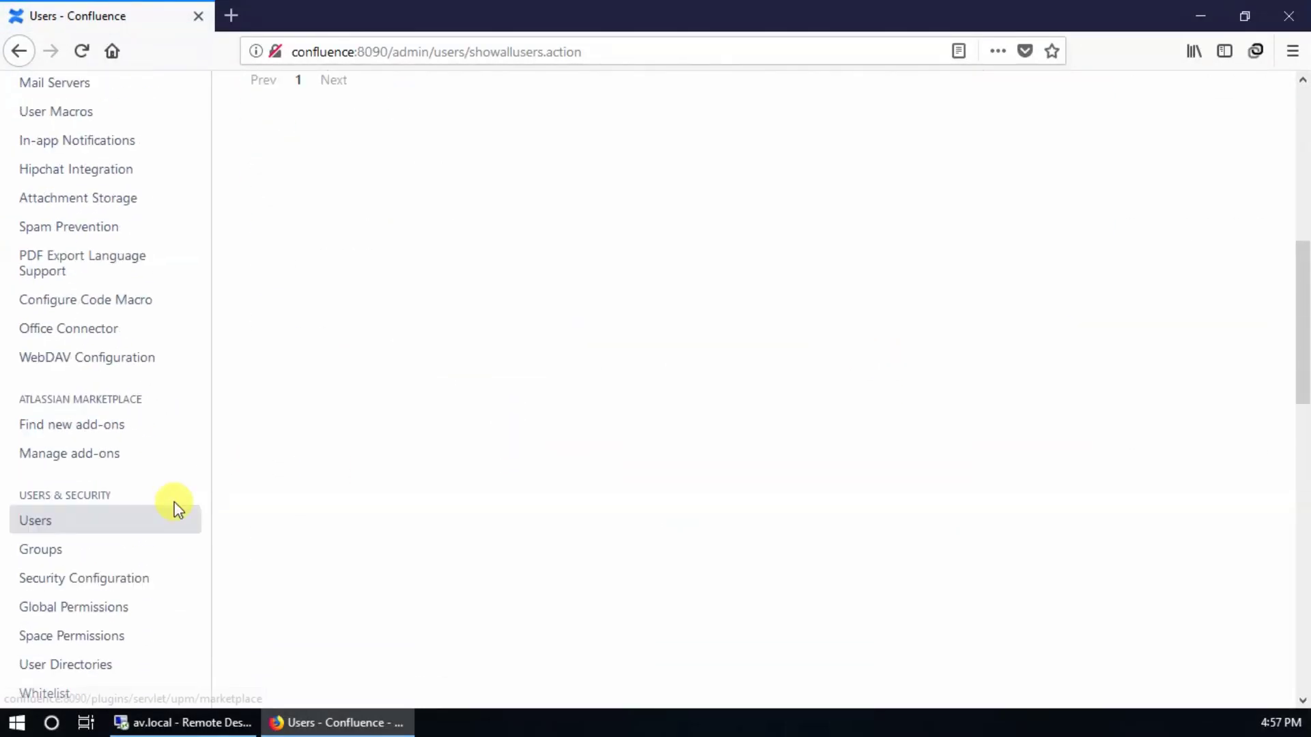
pyautogui.scroll(-2, 150, 530)
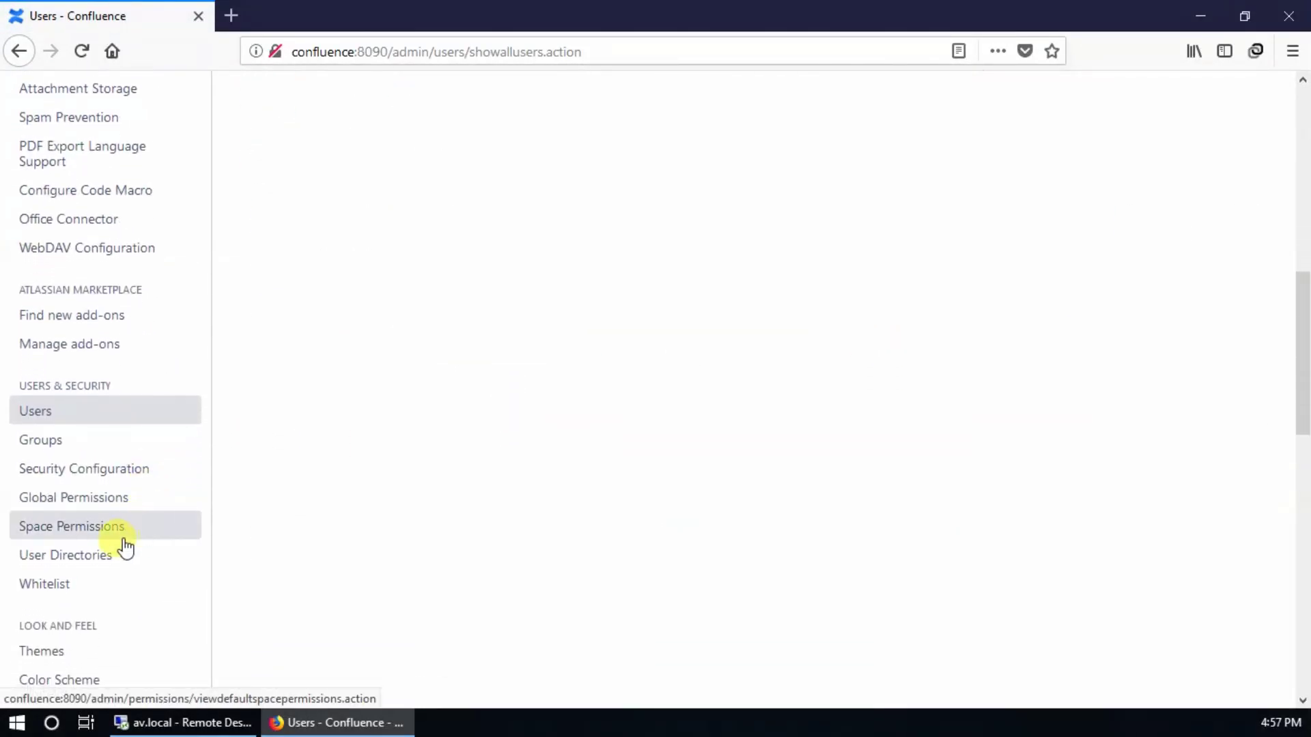
pyautogui.click(101, 559)
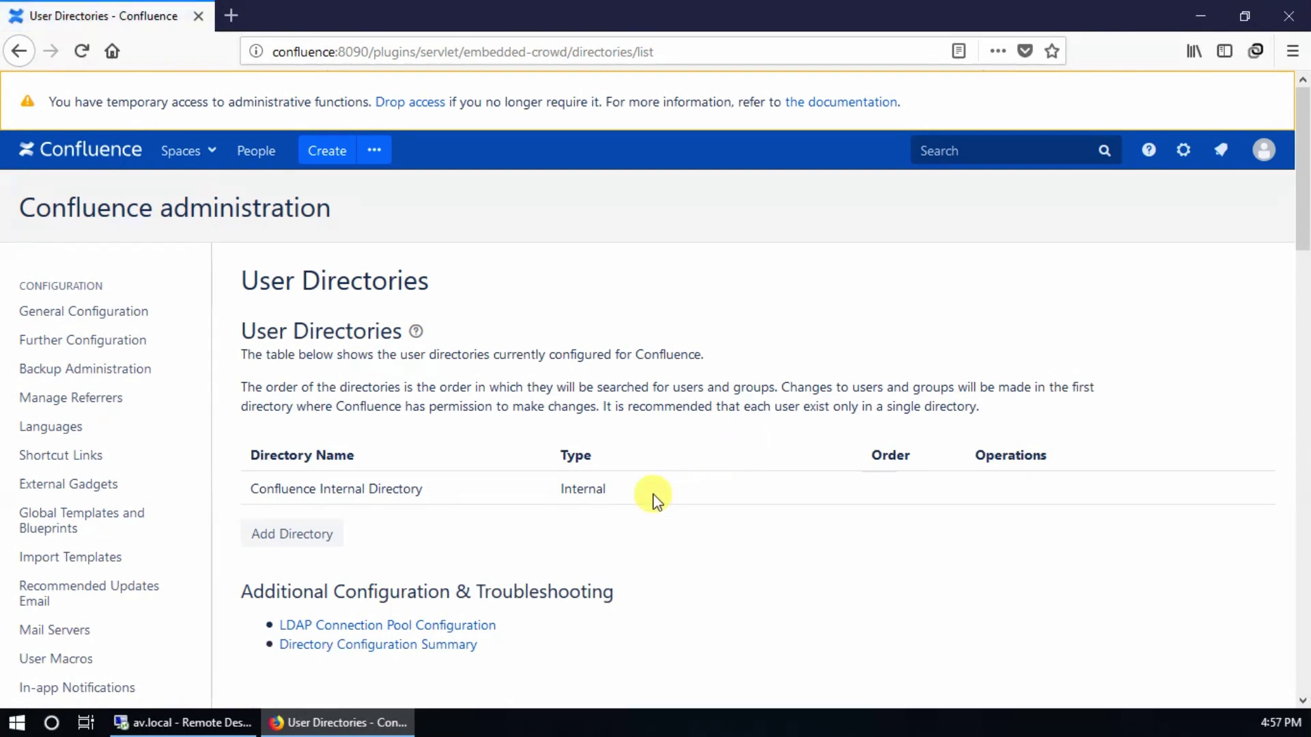
pyautogui.scroll(-3, 642, 472)
pyautogui.click(312, 326)
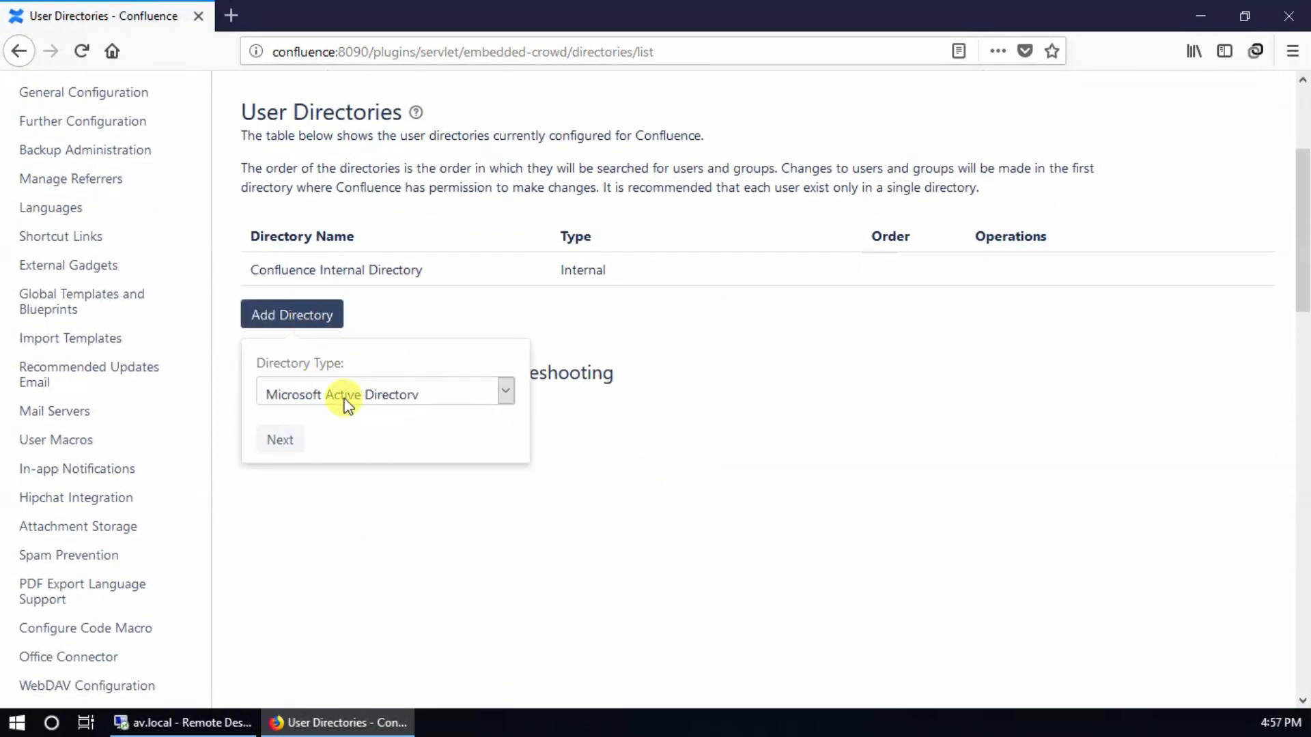
pyautogui.click(279, 445)
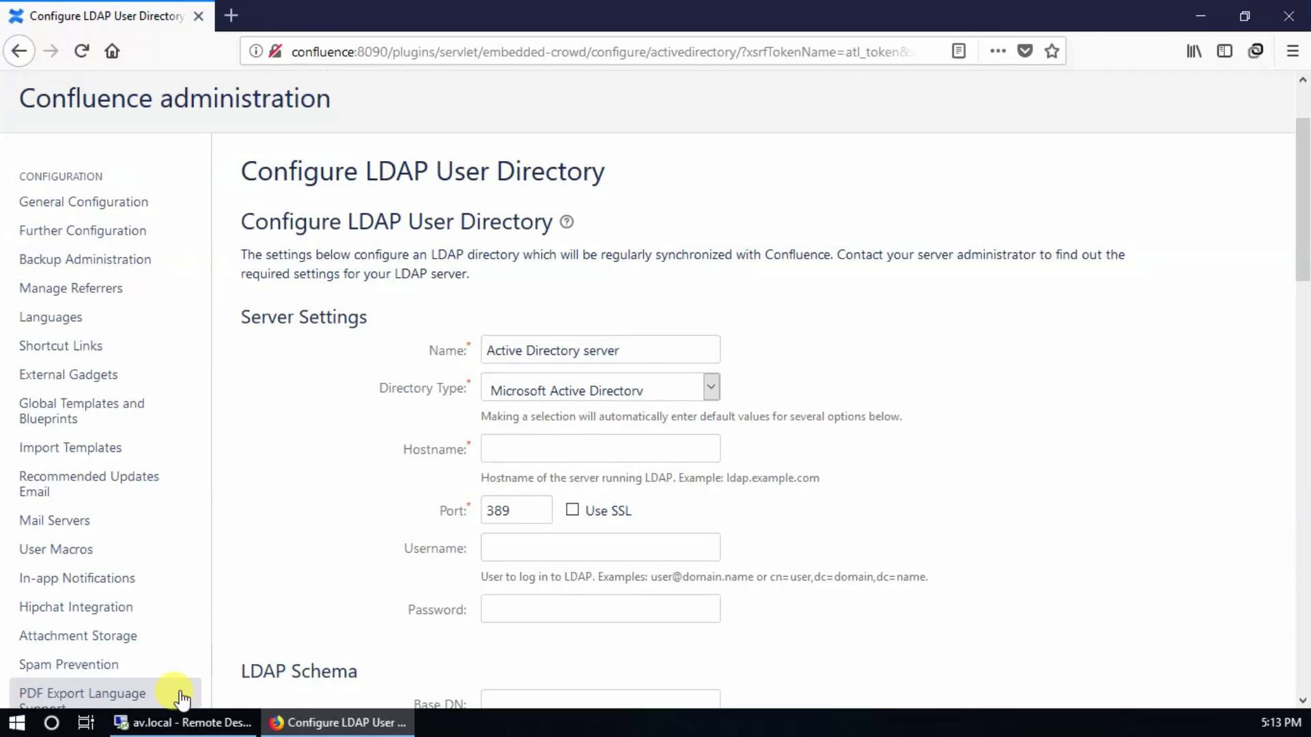
# Step: Check the server's computer name in This PC properties, then go to the Hostname field
pyautogui.click(187, 721)
pyautogui.click(160, 721)
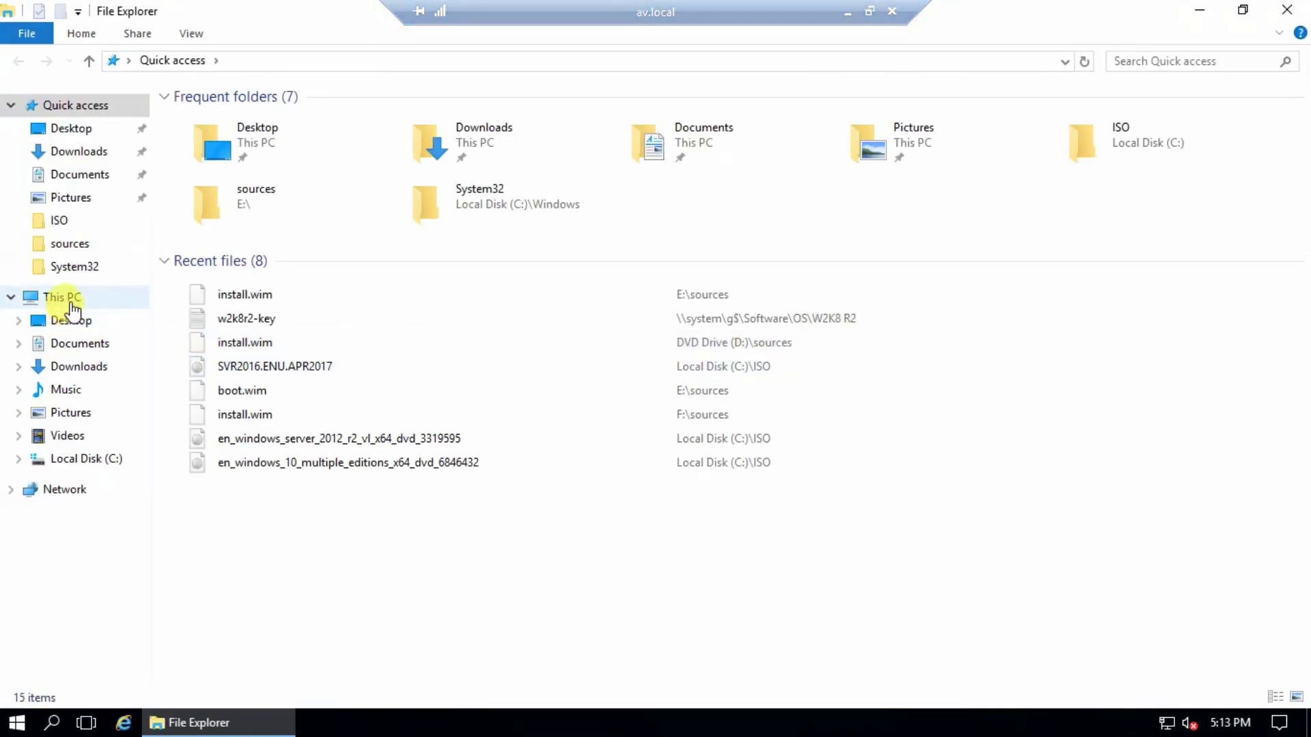
pyautogui.rightClick(65, 298)
pyautogui.click(198, 551)
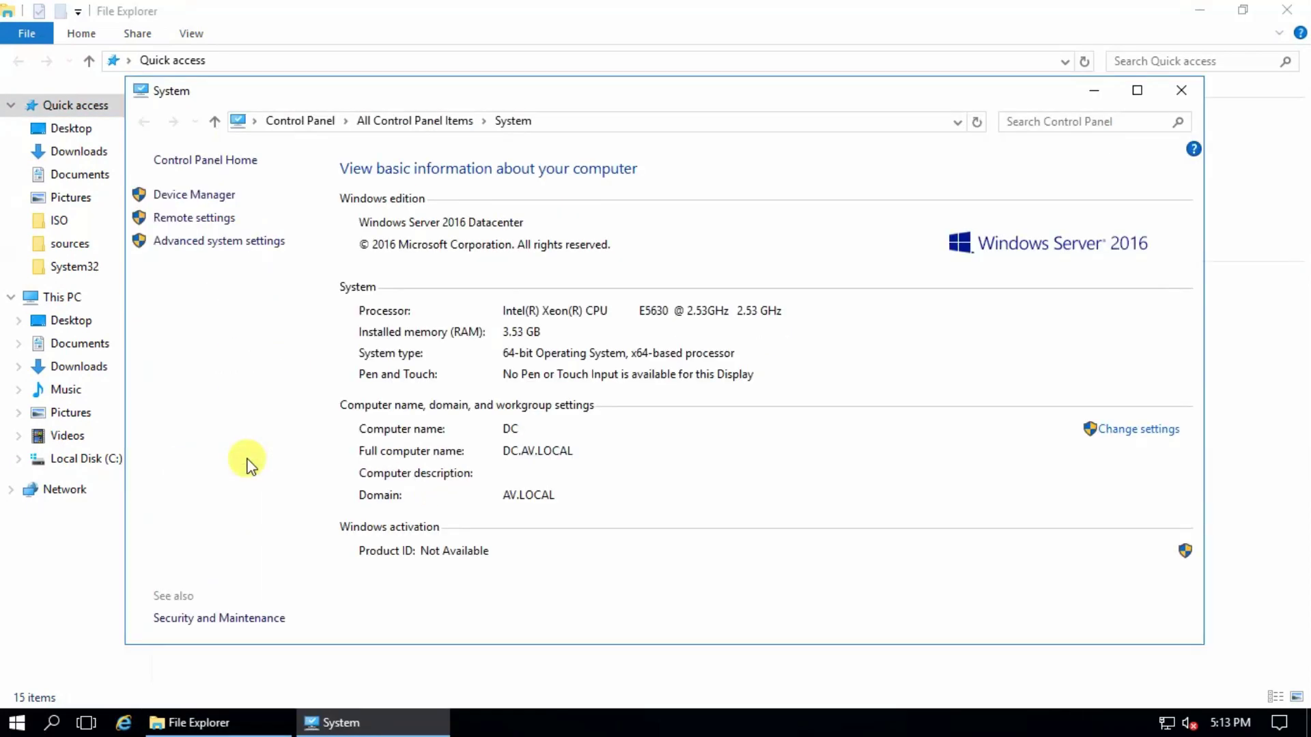
pyautogui.moveTo(1002, 12)
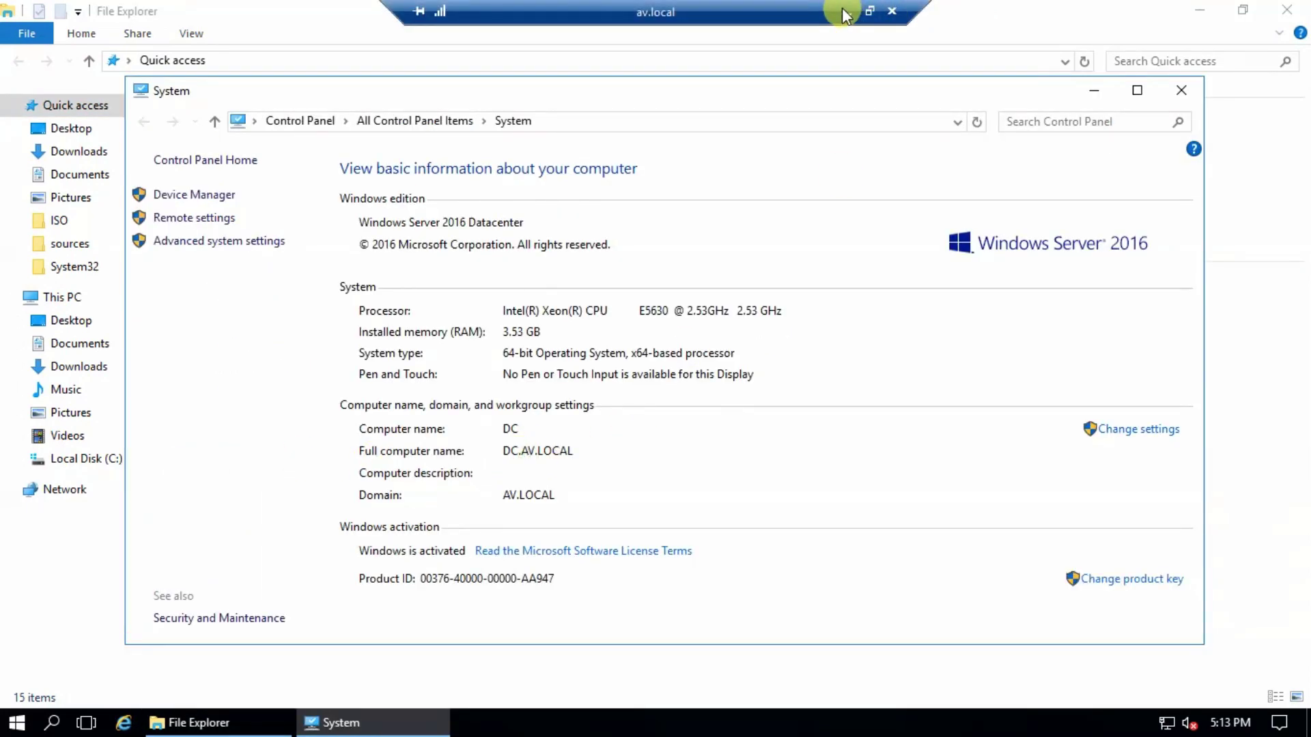
pyautogui.click(846, 11)
pyautogui.click(583, 456)
# Step: Enter hostname dc.av.local, a domain account's UPN and password, and begin the Base DN with cn
pyautogui.write('dc')
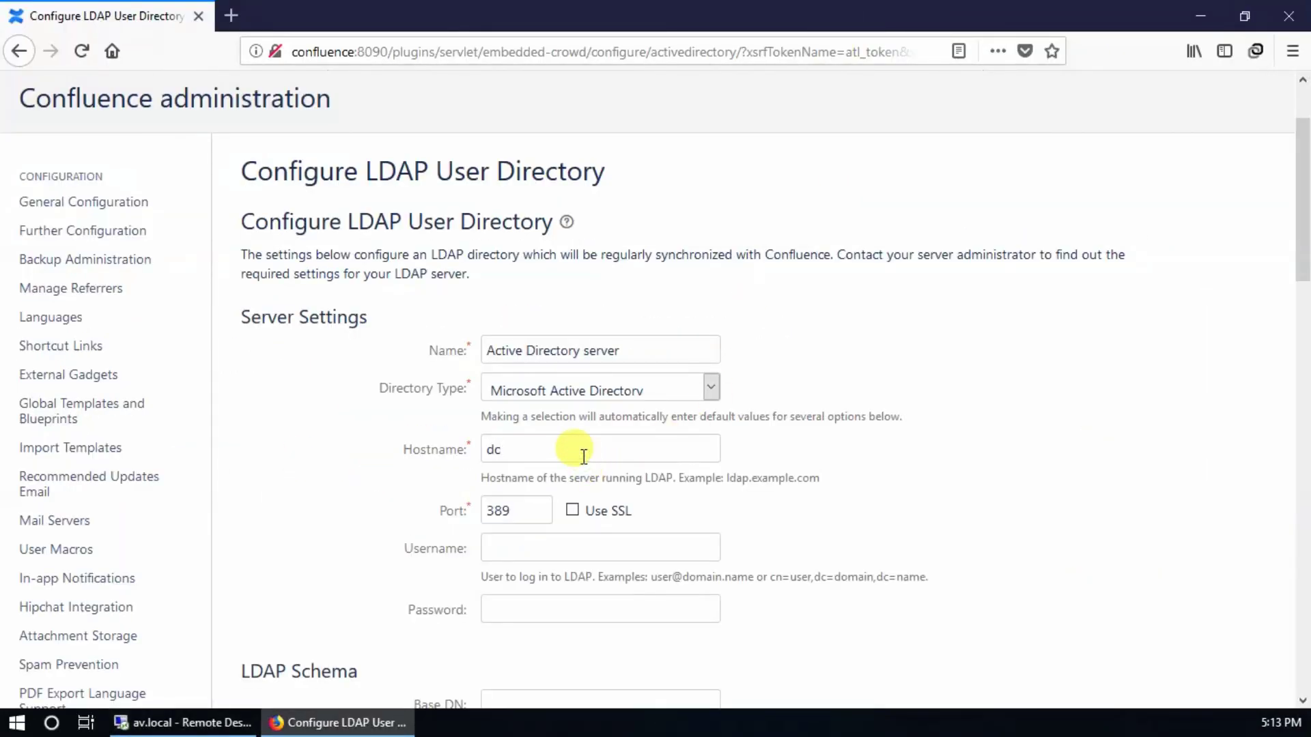
pyautogui.write('.av.local')
pyautogui.scroll(-5, 584, 455)
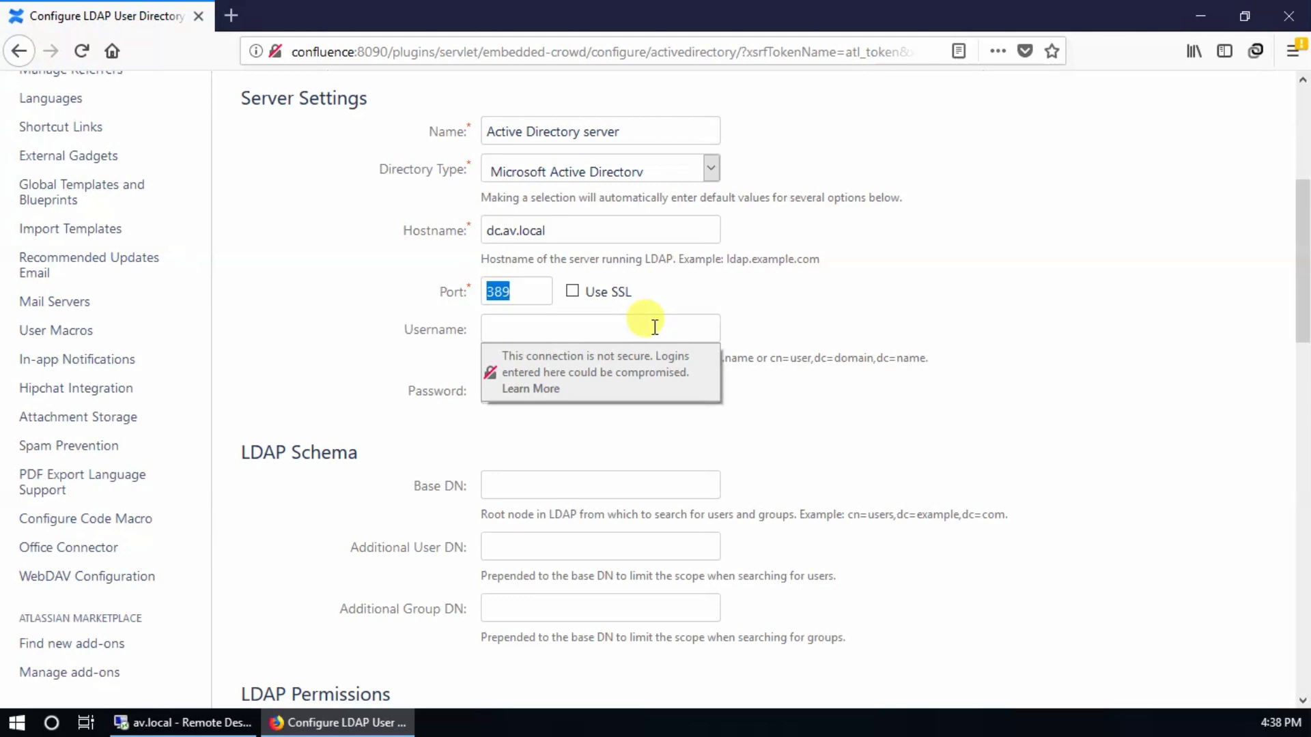
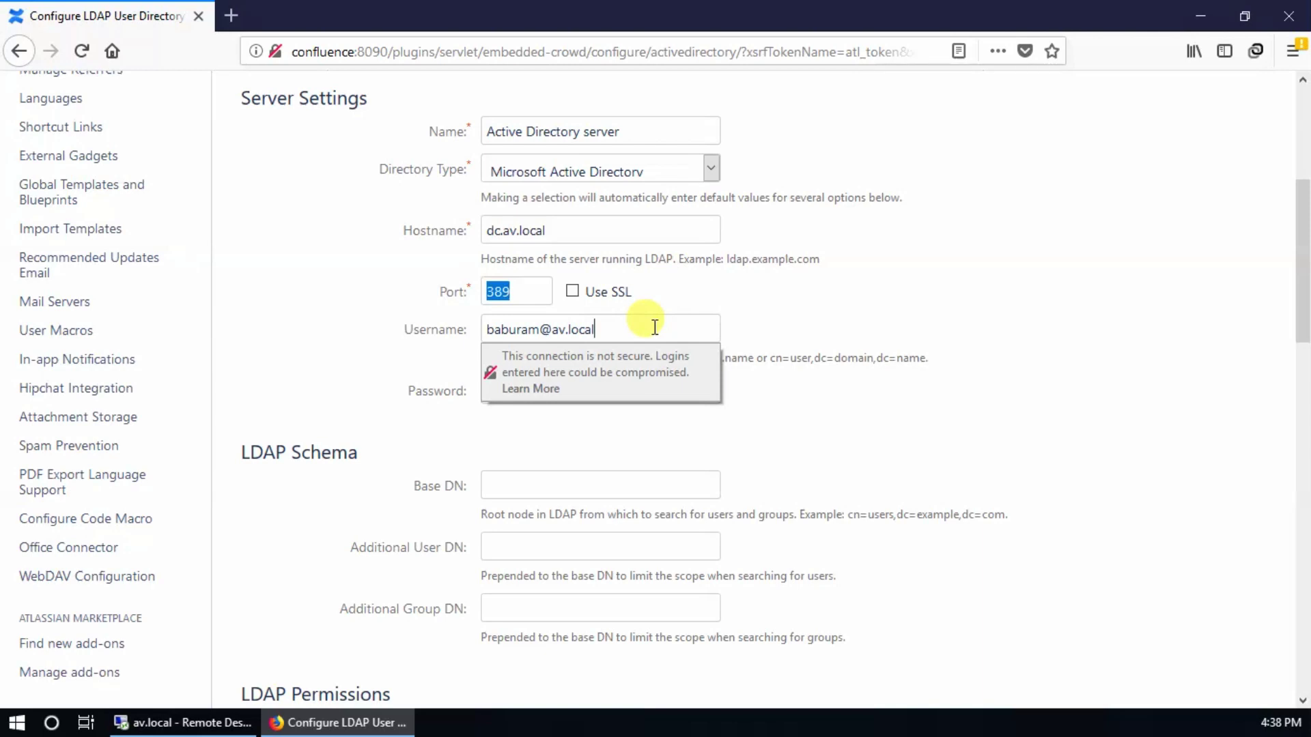
pyautogui.press('Tab')
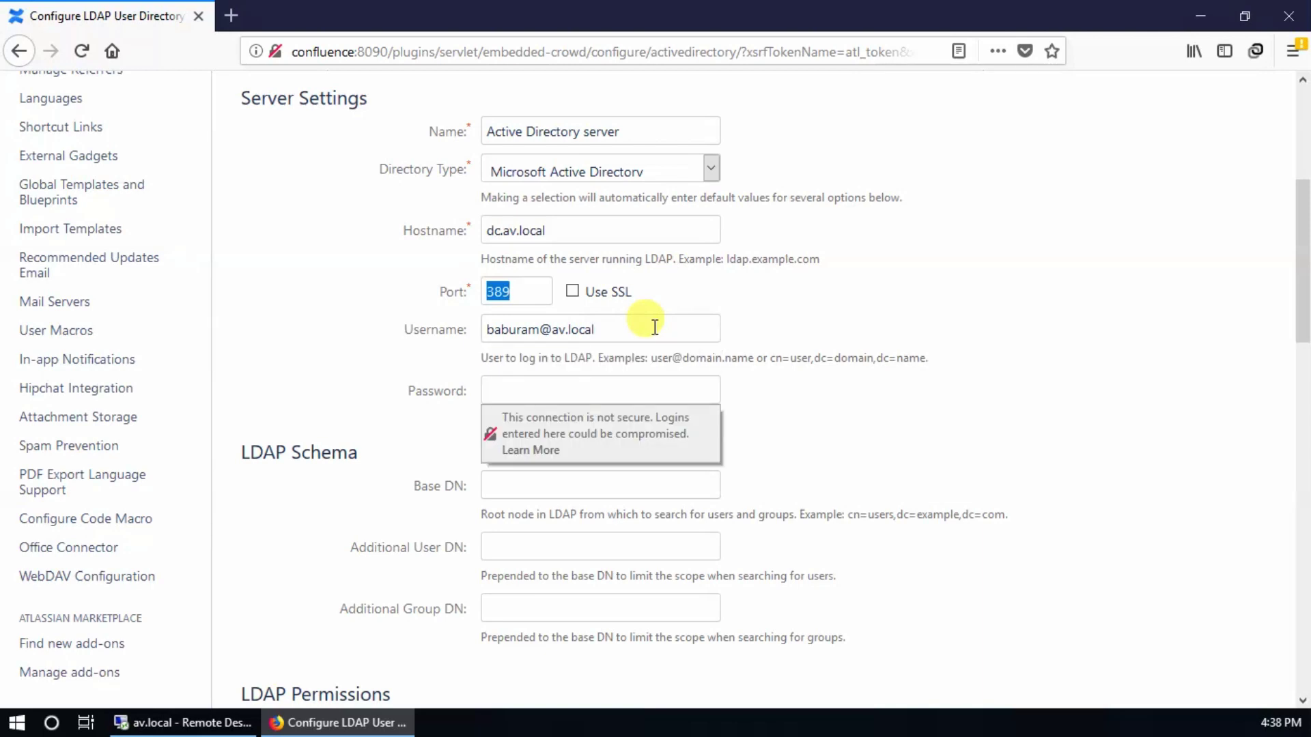
pyautogui.write('*********')
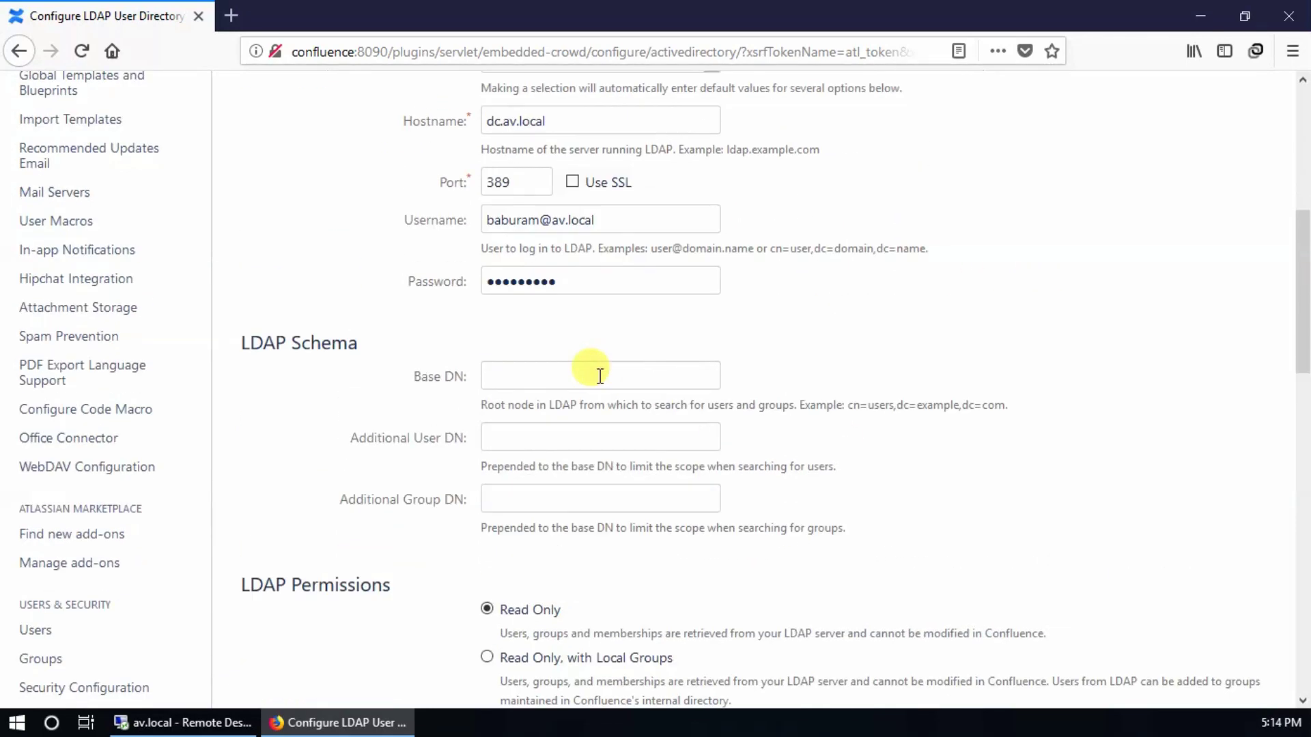
pyautogui.click(597, 374)
pyautogui.write('cn=')
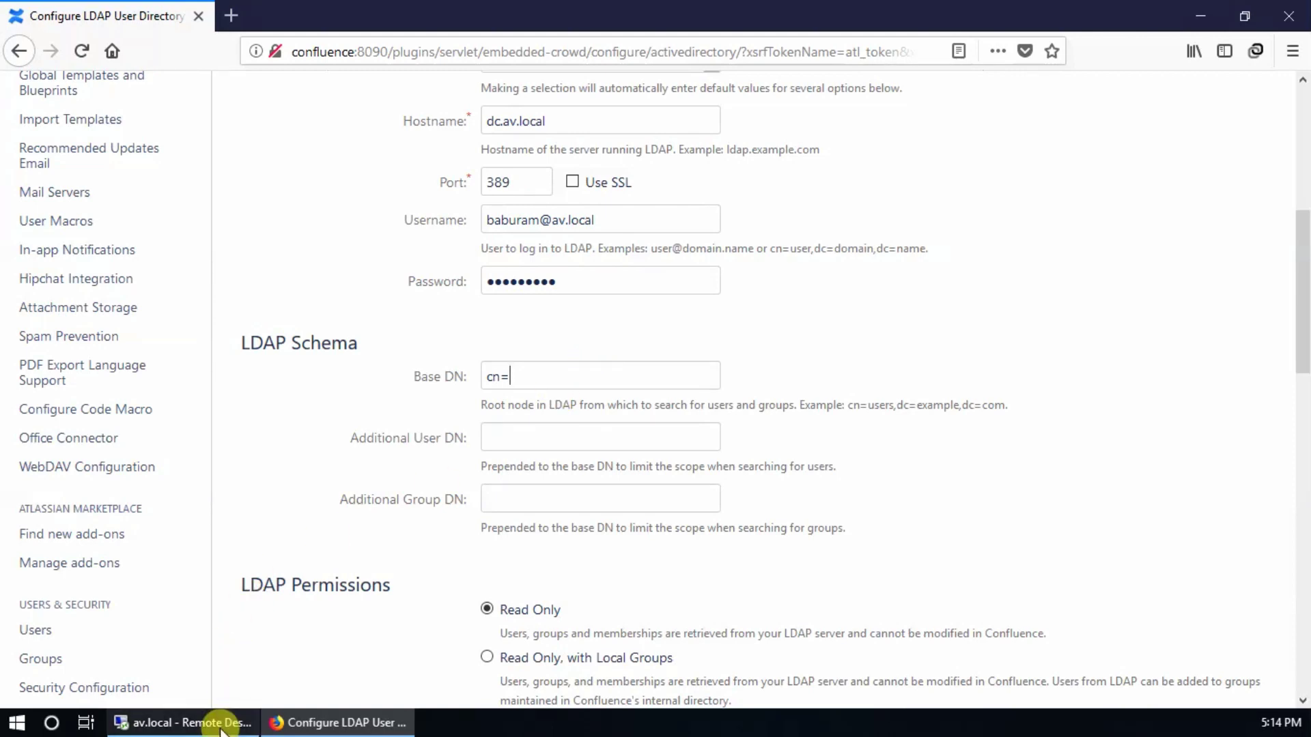
# Step: On the server, launch dsa.msc from the Start menu to open Active Directory Users and Computers
pyautogui.click(183, 722)
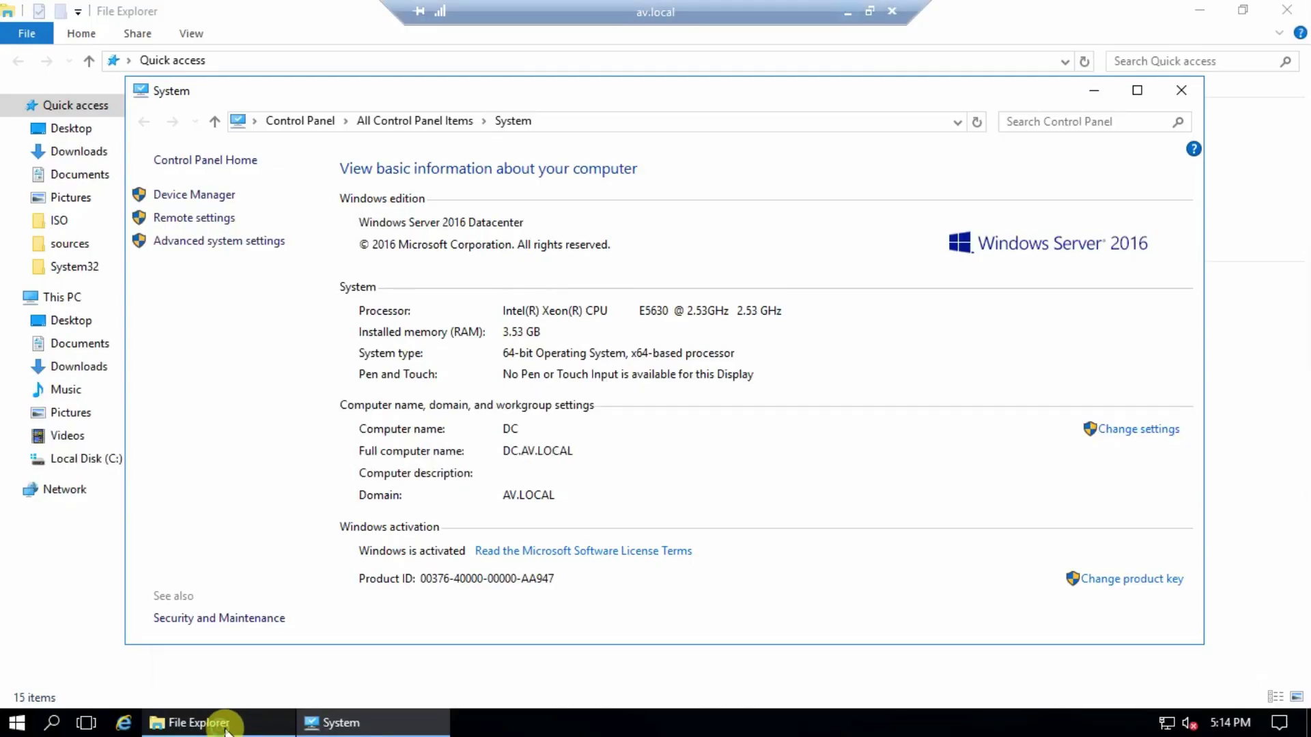
pyautogui.click(16, 723)
pyautogui.write('dsa')
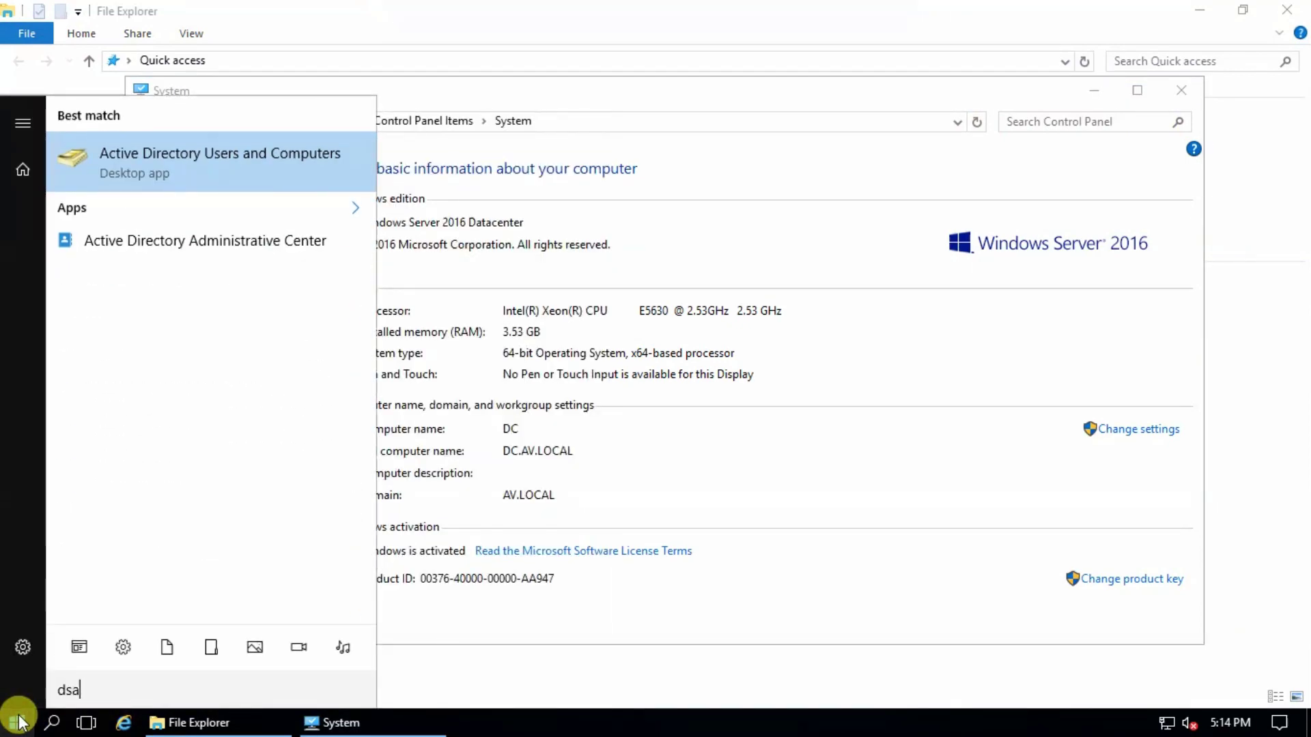
pyautogui.write('.')
pyautogui.press('BackSpace')
pyautogui.write('.n')
pyautogui.press('BackSpace')
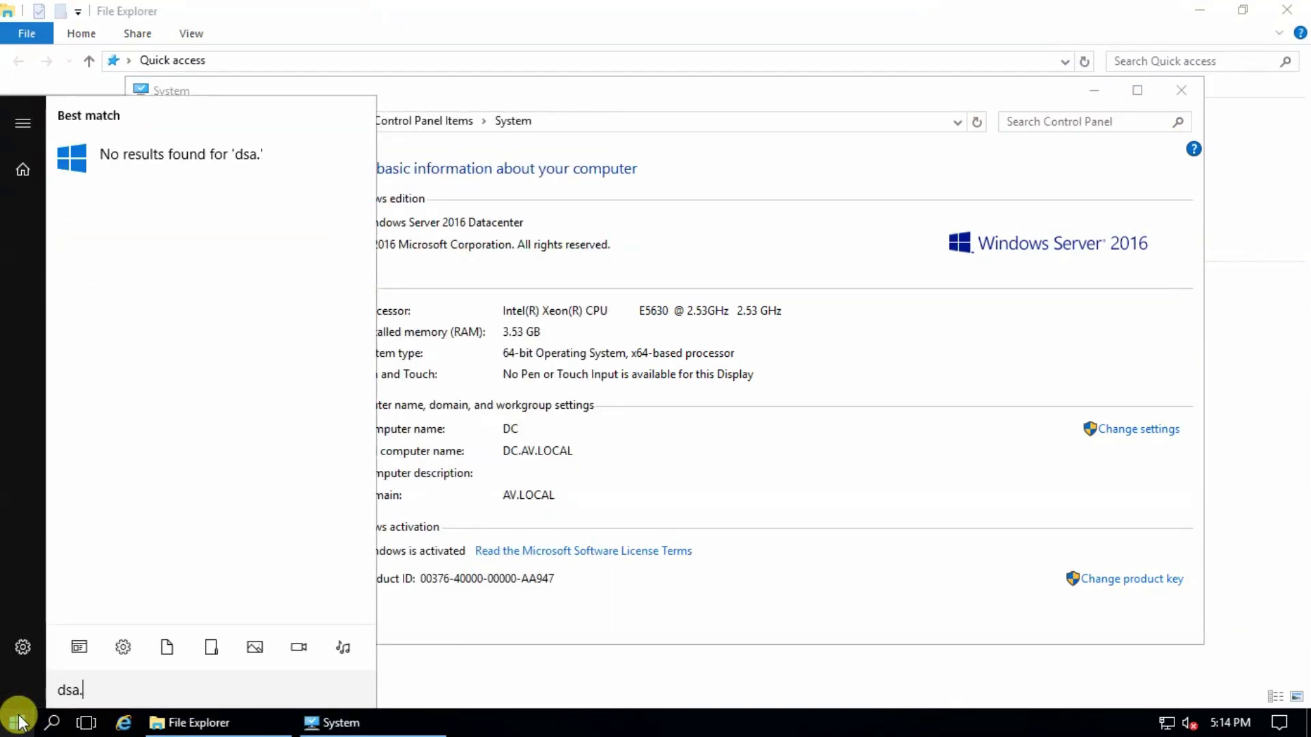
pyautogui.write('msc')
pyautogui.press('Return')
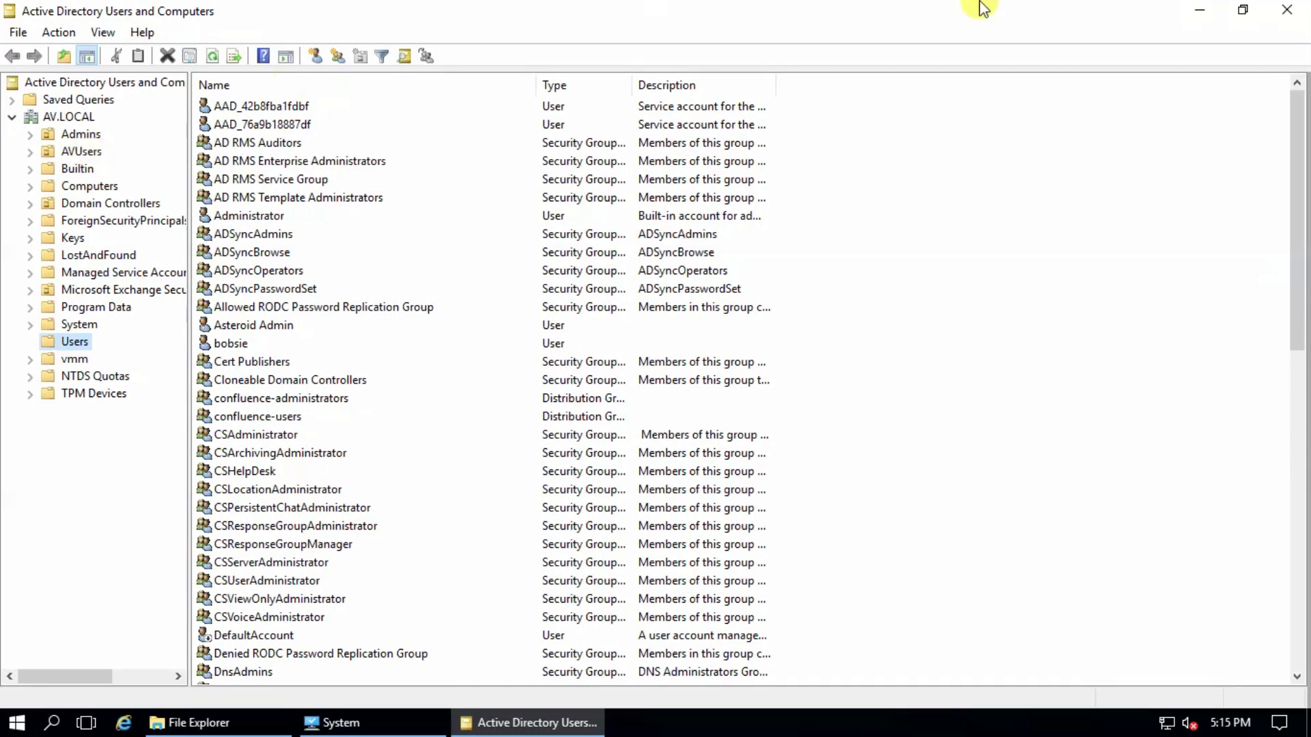
# Step: Set the Base DN to cn=users,dc=av,dc=local and LDAP permissions to Read/Write
pyautogui.click(849, 12)
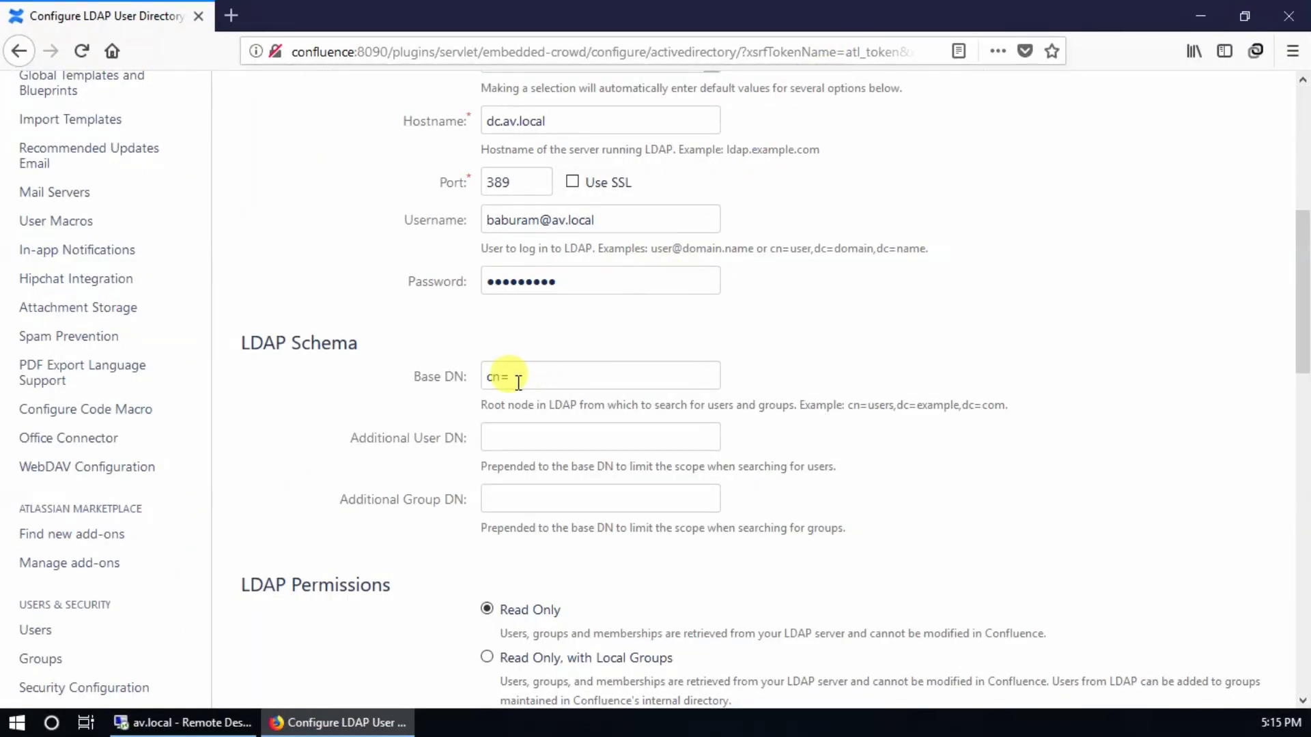
pyautogui.write('users')
pyautogui.click(499, 376)
pyautogui.press('BackSpace')
pyautogui.press('BackSpace')
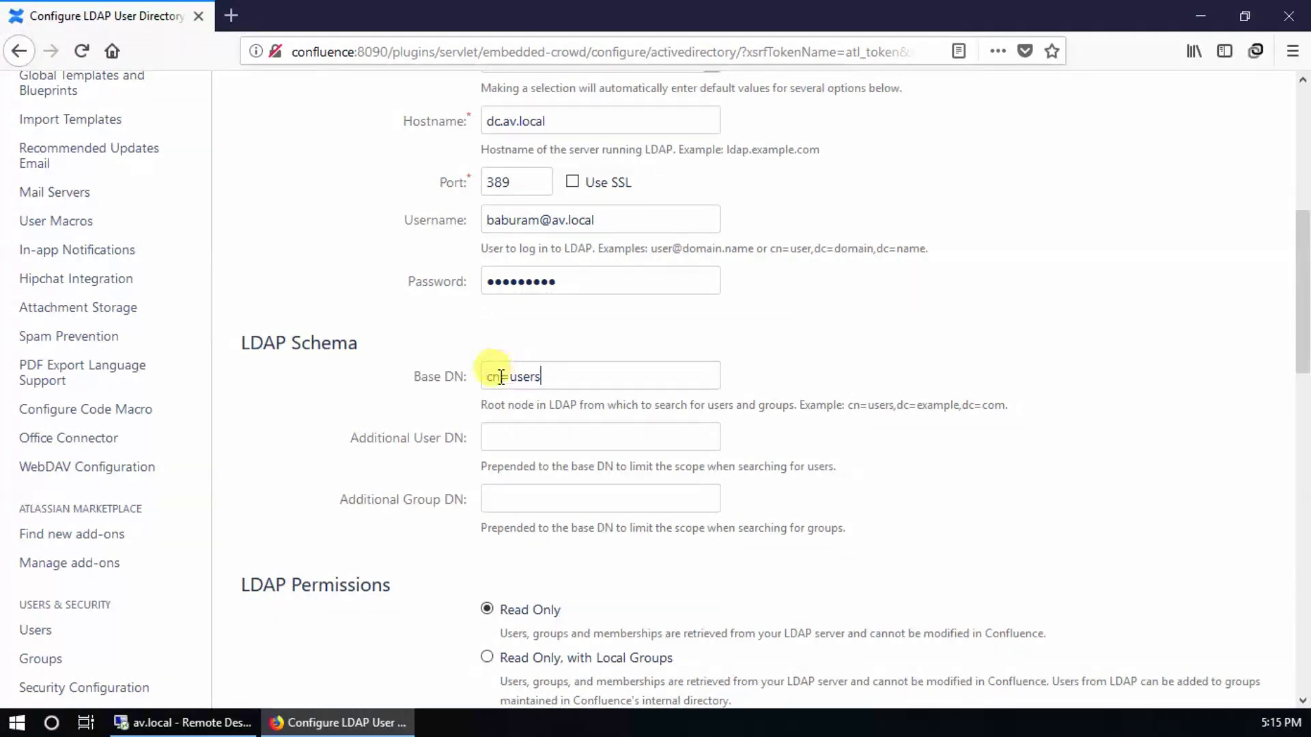
pyautogui.write('ou')
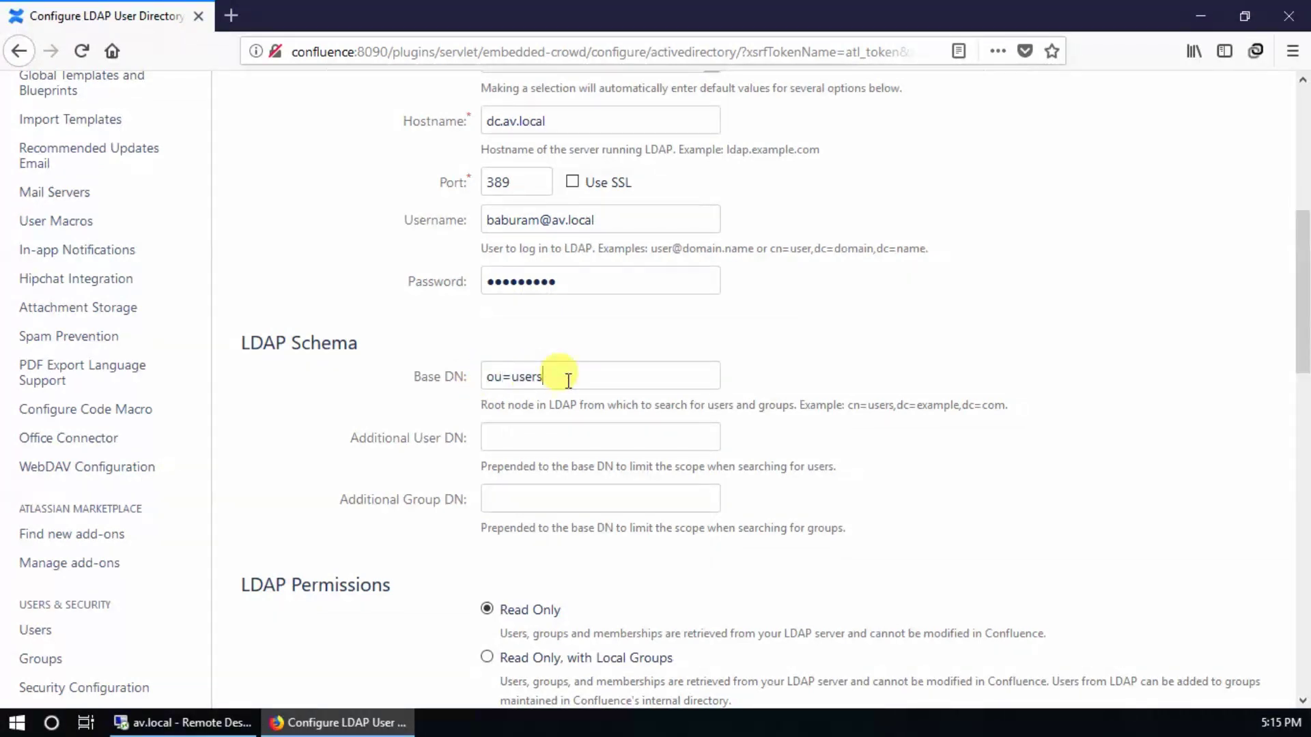
pyautogui.moveTo(564, 376); pyautogui.dragTo(456, 376)
pyautogui.write('c')
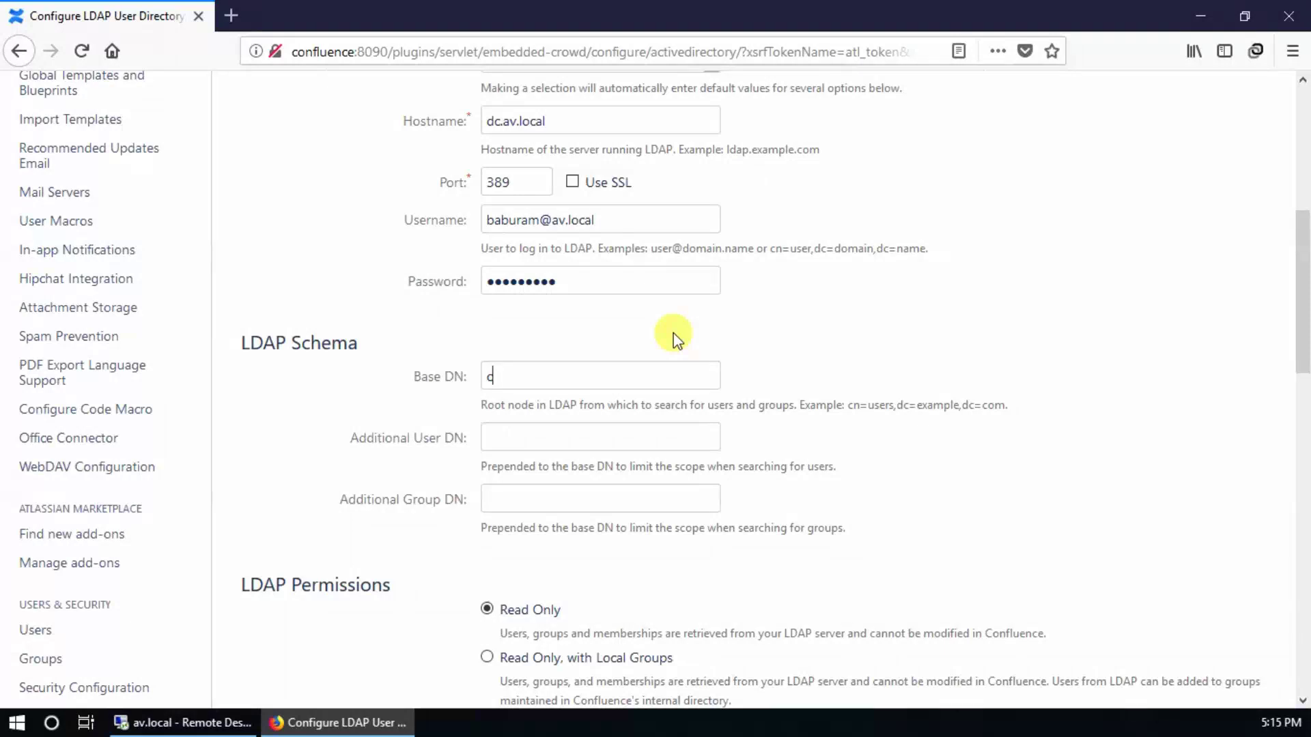
pyautogui.write('n=users,dc=av,dc=local')
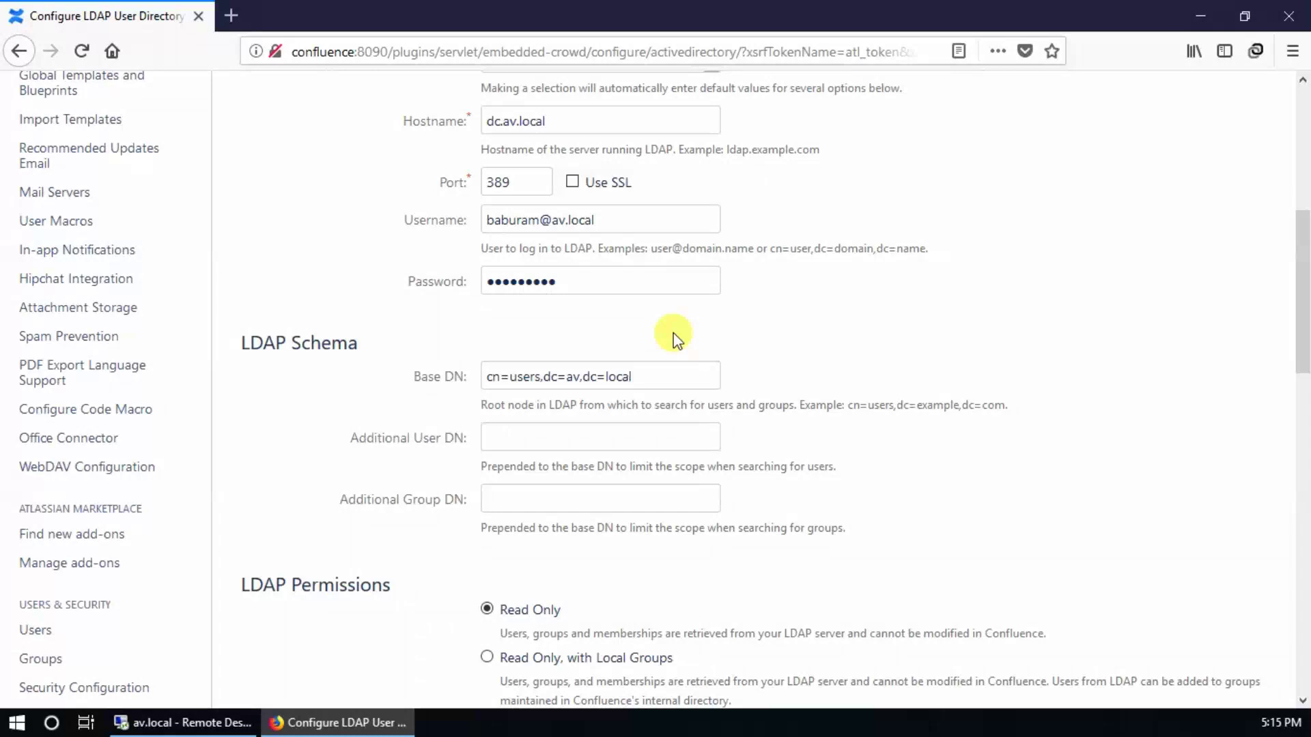
pyautogui.scroll(-5, 676, 338)
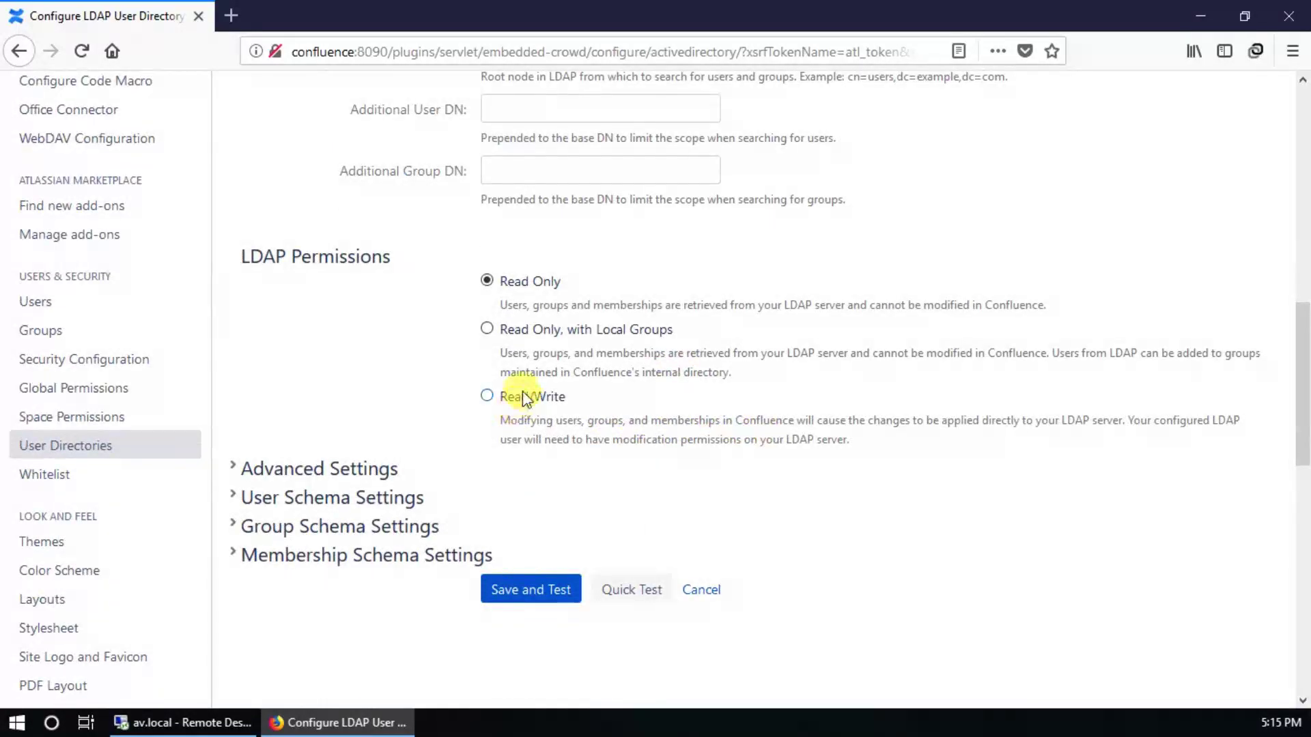
pyautogui.click(523, 393)
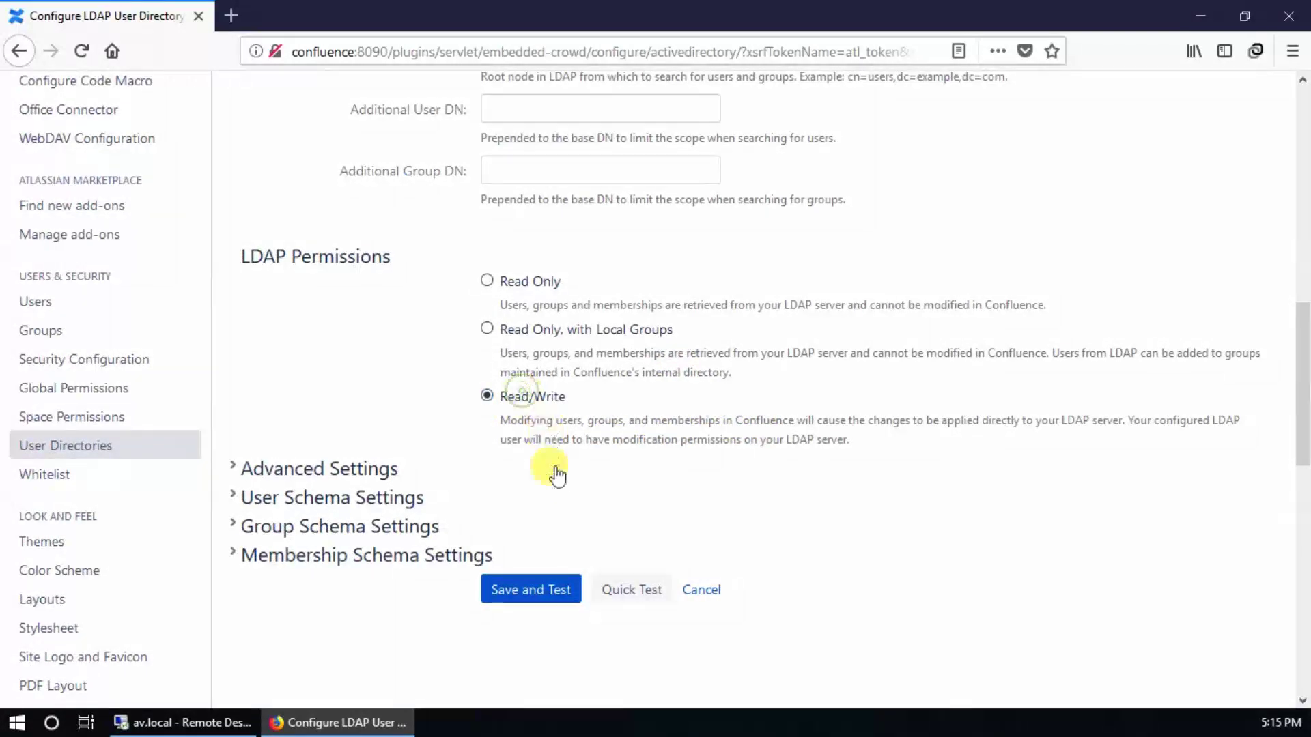
# Step: Save and test the directory, dismissing insecure-login warnings around the test User name field
pyautogui.click(523, 594)
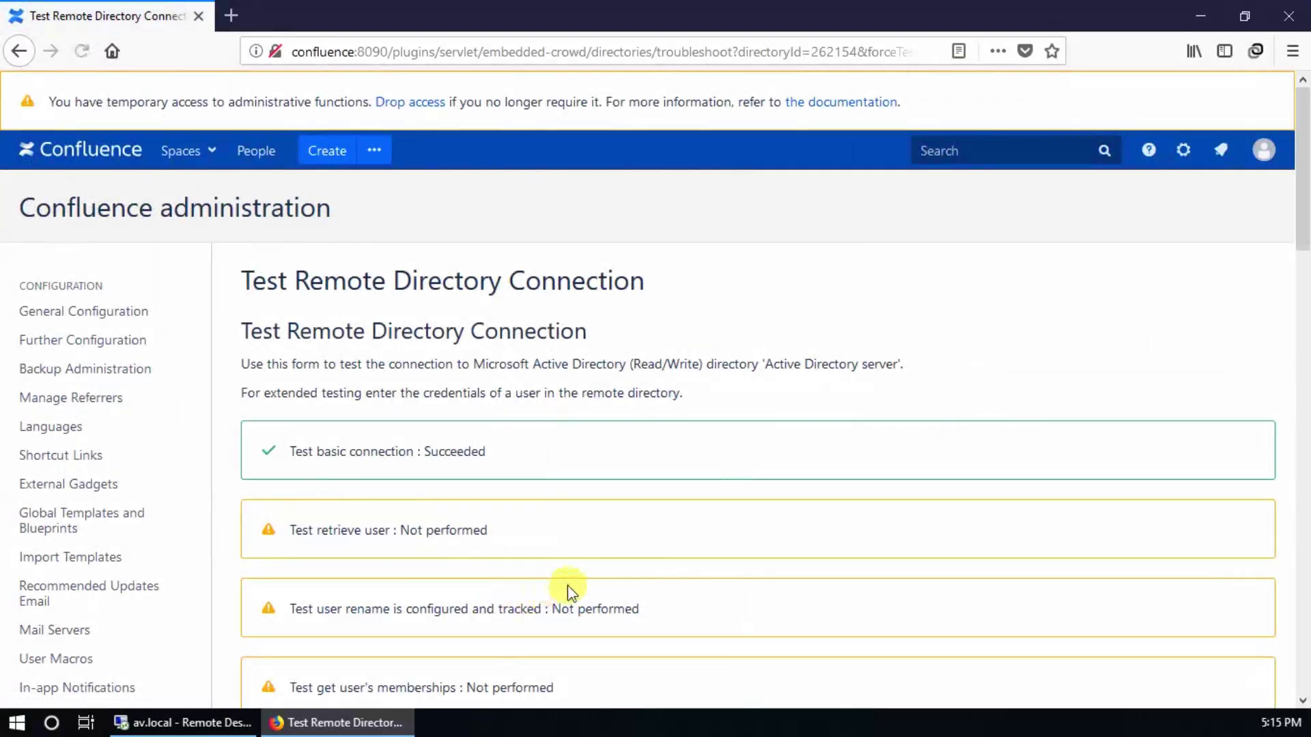
pyautogui.scroll(-4, 724, 567)
pyautogui.scroll(-2, 723, 566)
pyautogui.click(471, 546)
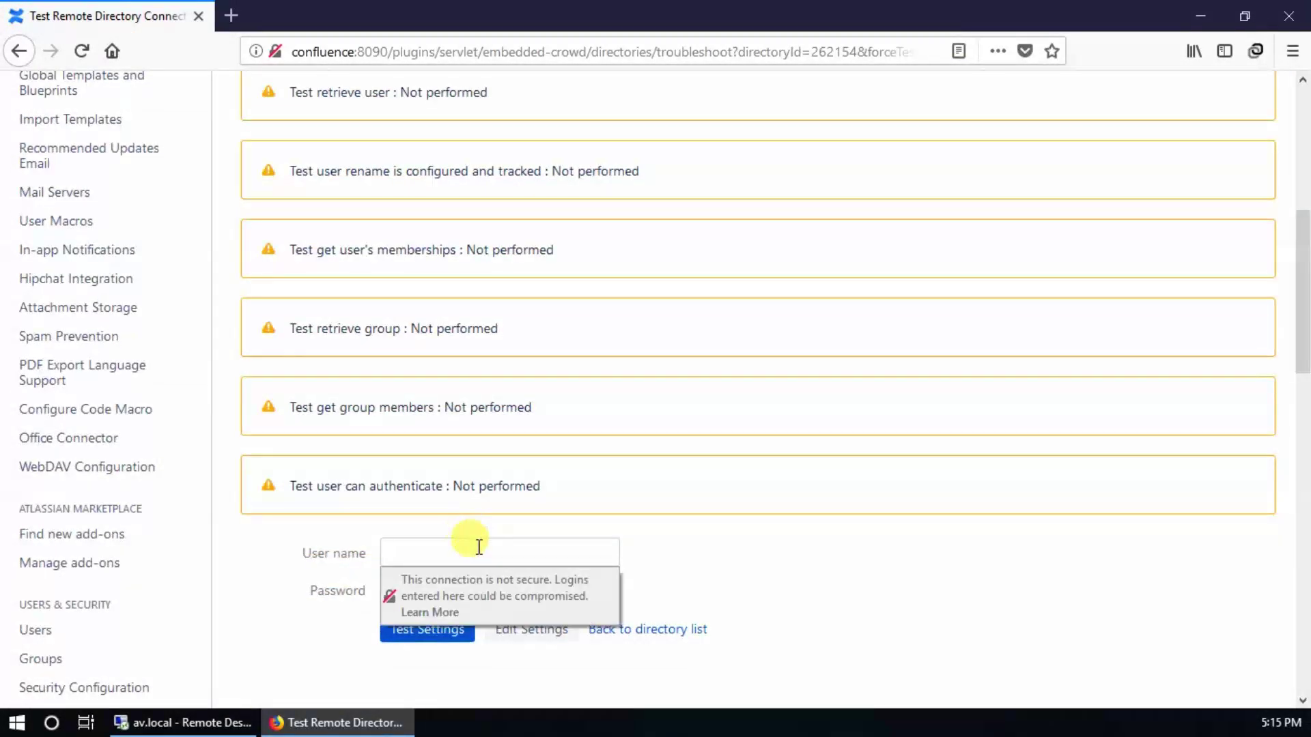
pyautogui.click(478, 548)
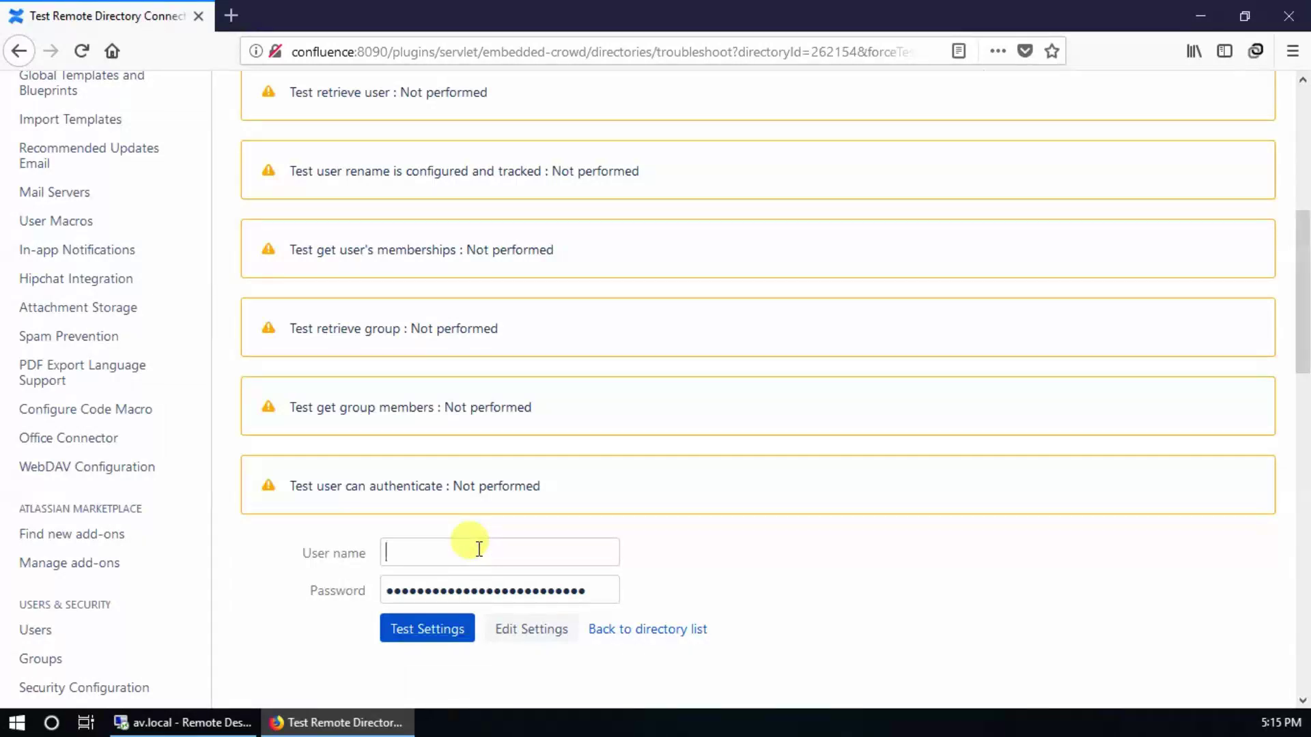
pyautogui.click(475, 549)
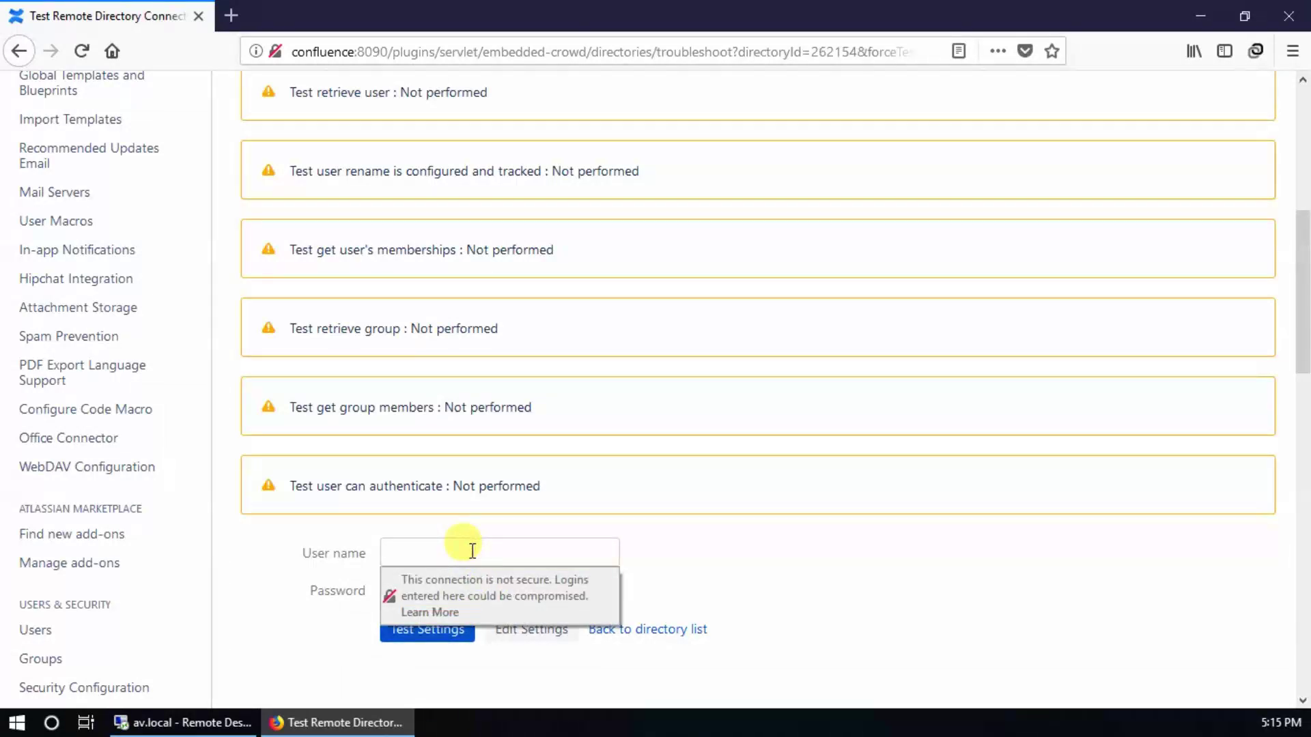
pyautogui.click(776, 553)
pyautogui.click(589, 553)
# Step: Return to the directory settings, check the Base DN, and save and test again
pyautogui.click(536, 629)
pyautogui.scroll(-5, 668, 584)
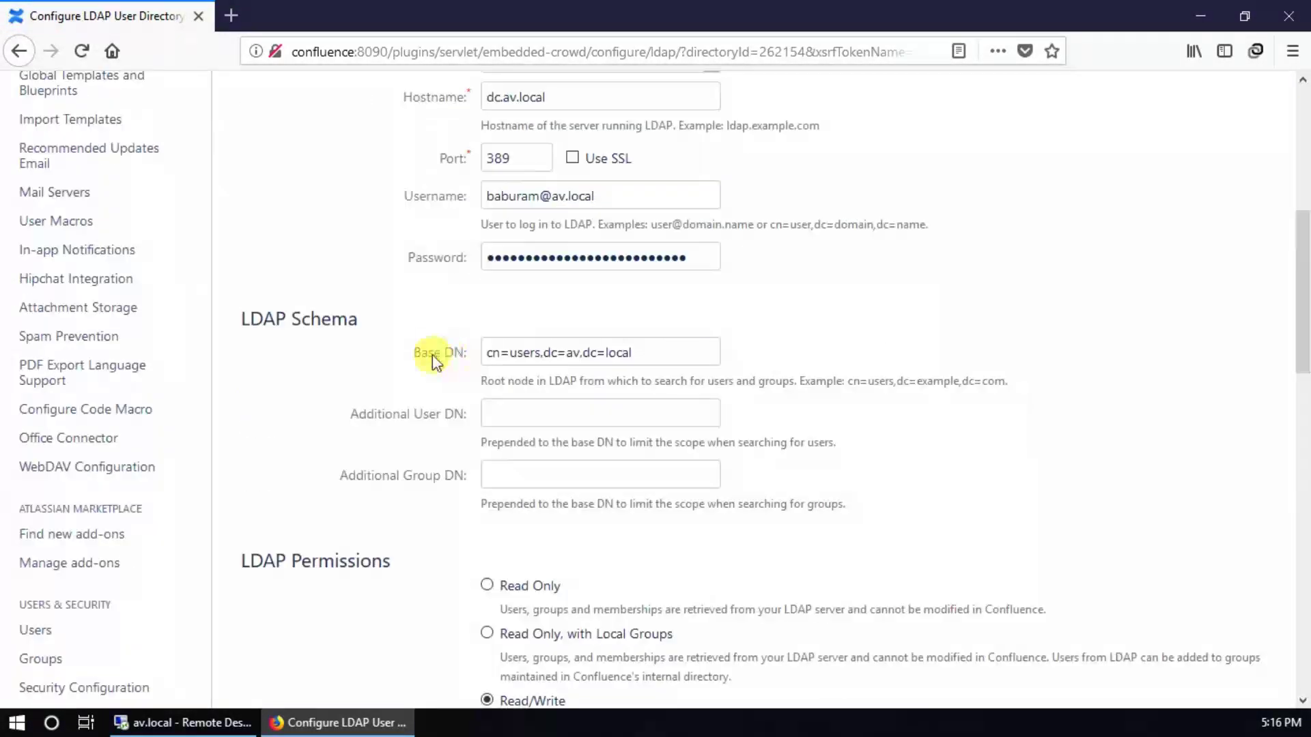
pyautogui.moveTo(432, 355); pyautogui.dragTo(649, 351)
pyautogui.click(653, 356)
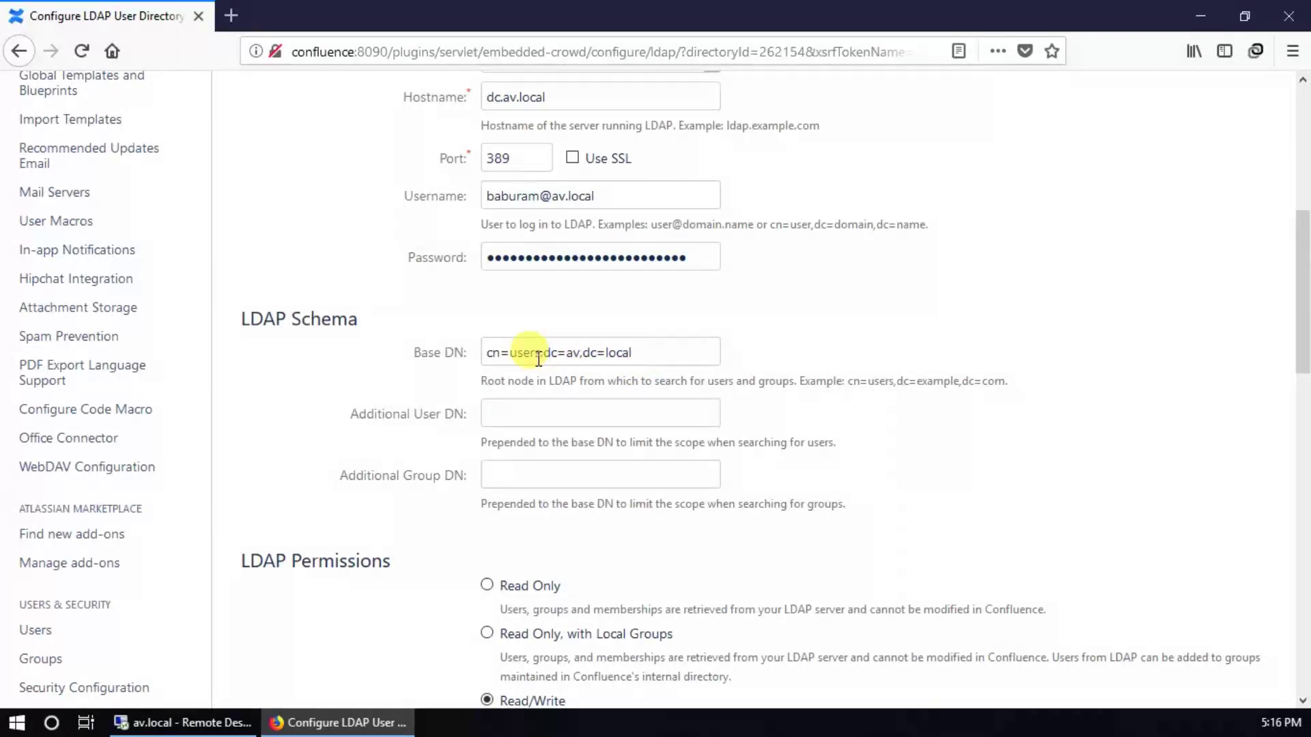
pyautogui.scroll(-8, 585, 556)
pyautogui.click(567, 358)
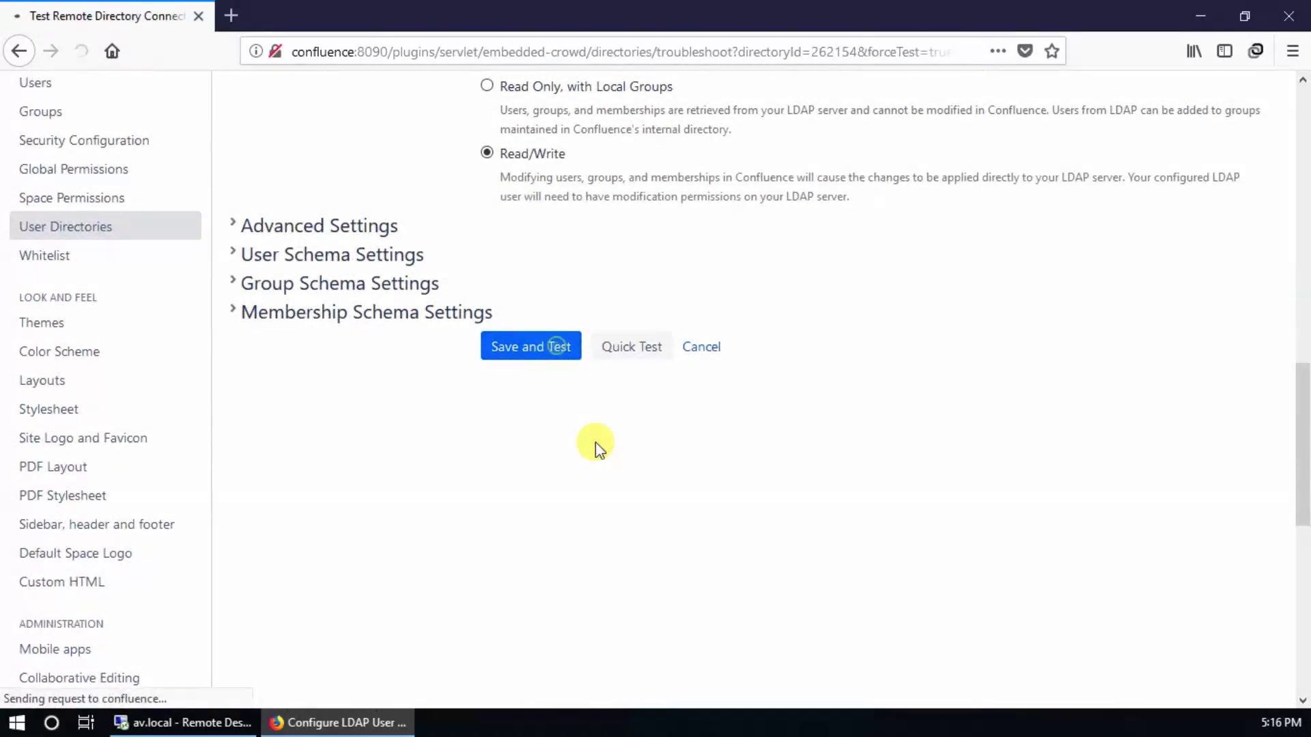
# Step: Run the extended tests with an AD user's name and password
pyautogui.scroll(-8, 659, 526)
pyautogui.click(445, 442)
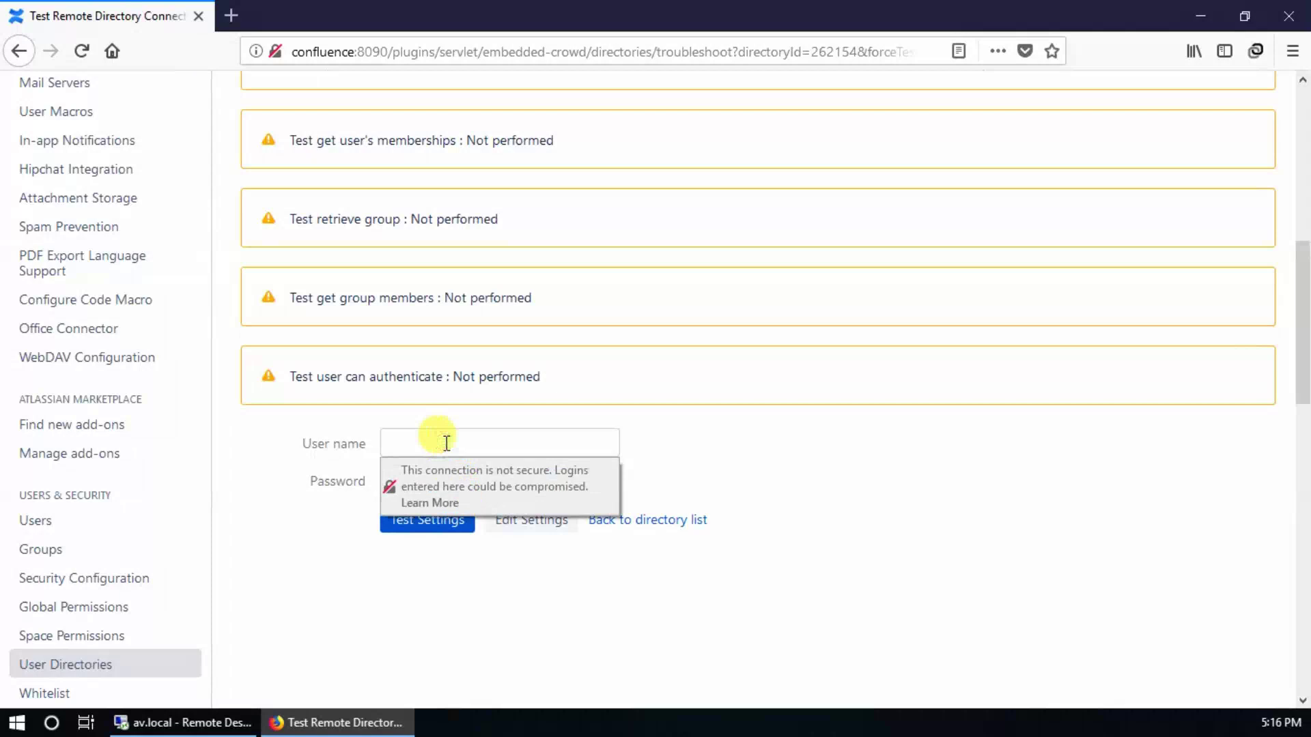
pyautogui.write('bobsie')
pyautogui.press('Tab')
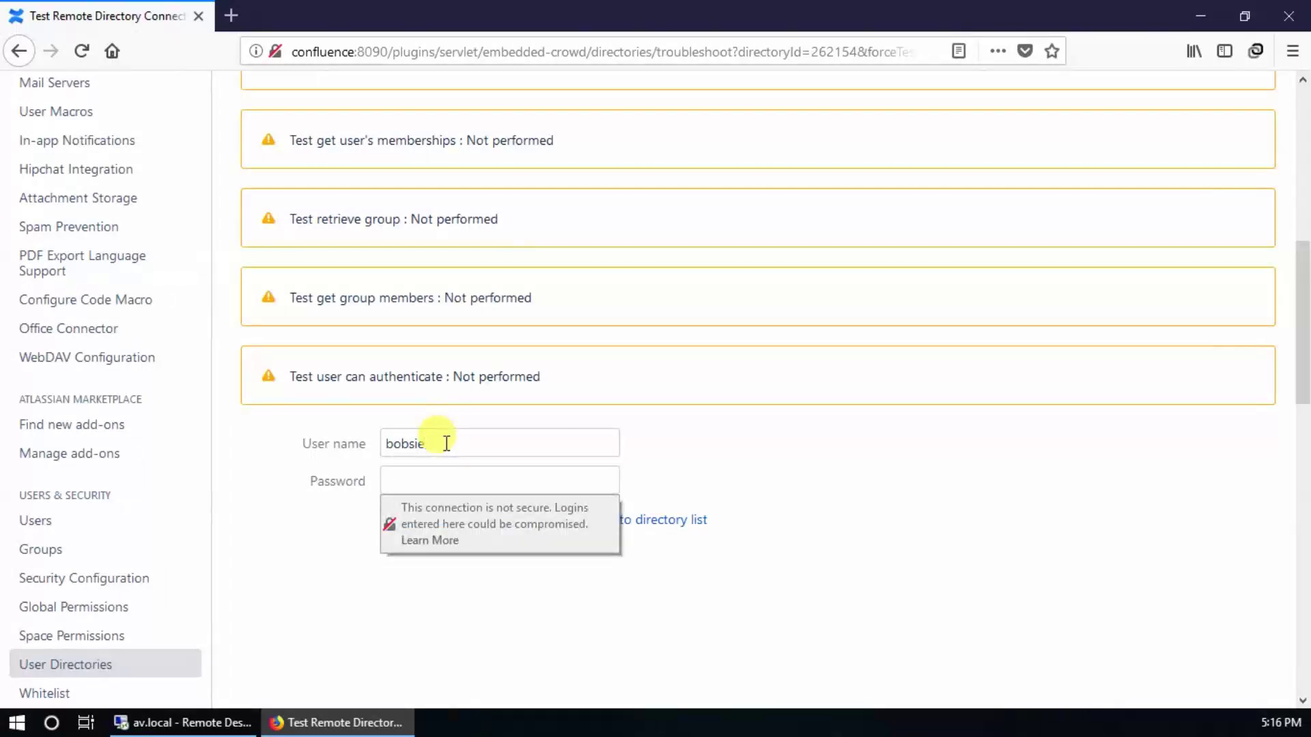
pyautogui.write('••••••••••')
pyautogui.click(439, 531)
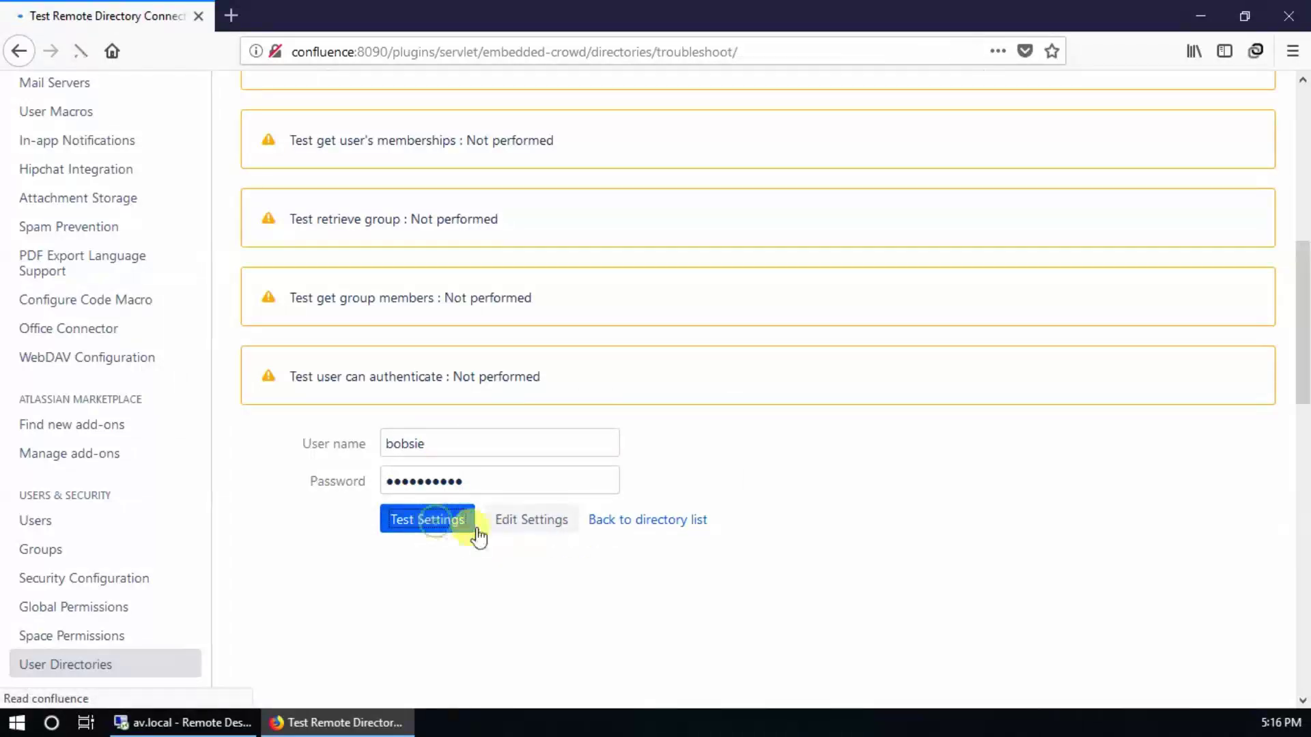
pyautogui.scroll(-6, 786, 553)
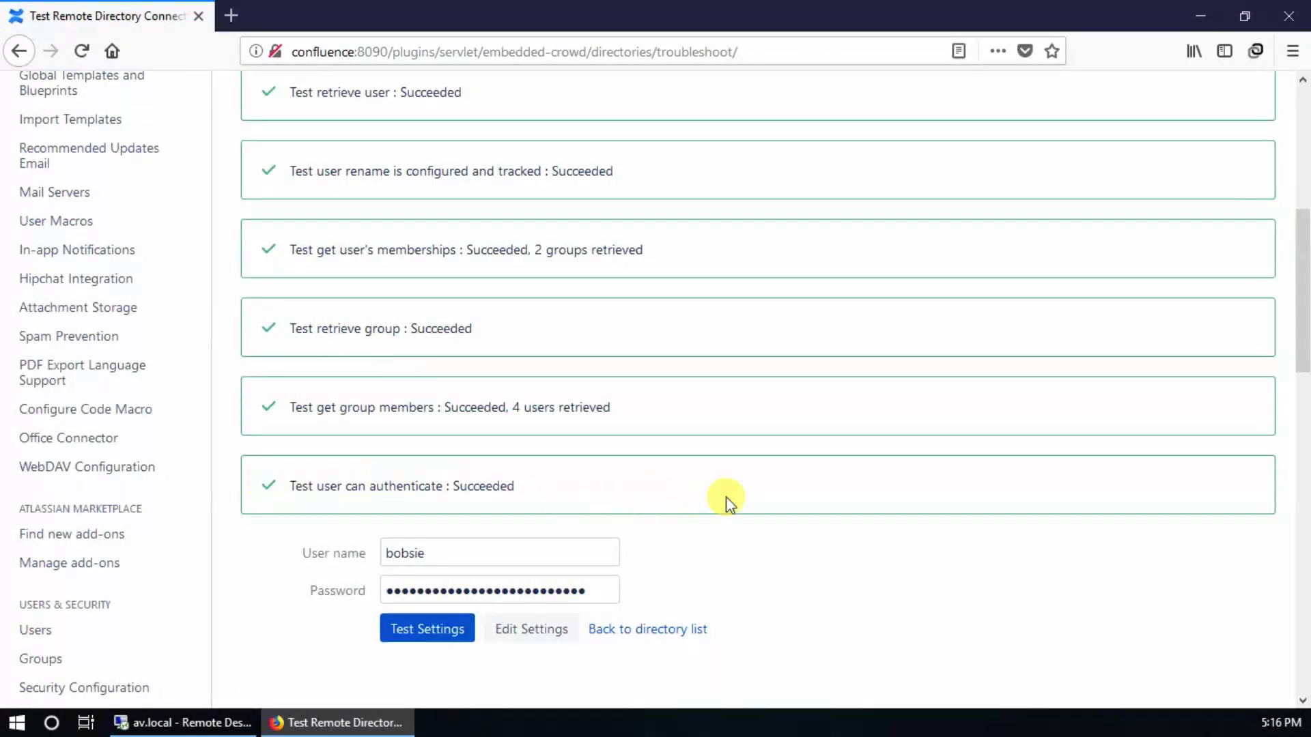
pyautogui.scroll(6, 702, 453)
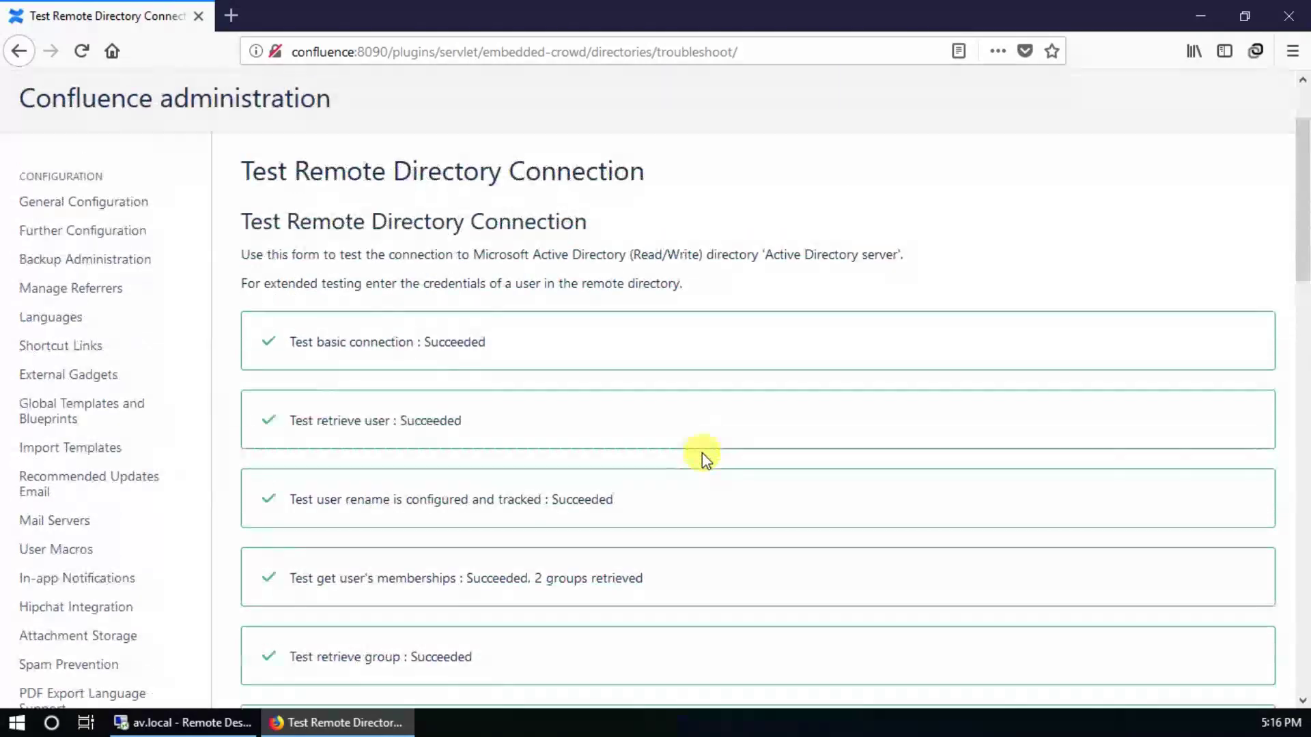
pyautogui.scroll(-7, 710, 471)
pyautogui.click(461, 441)
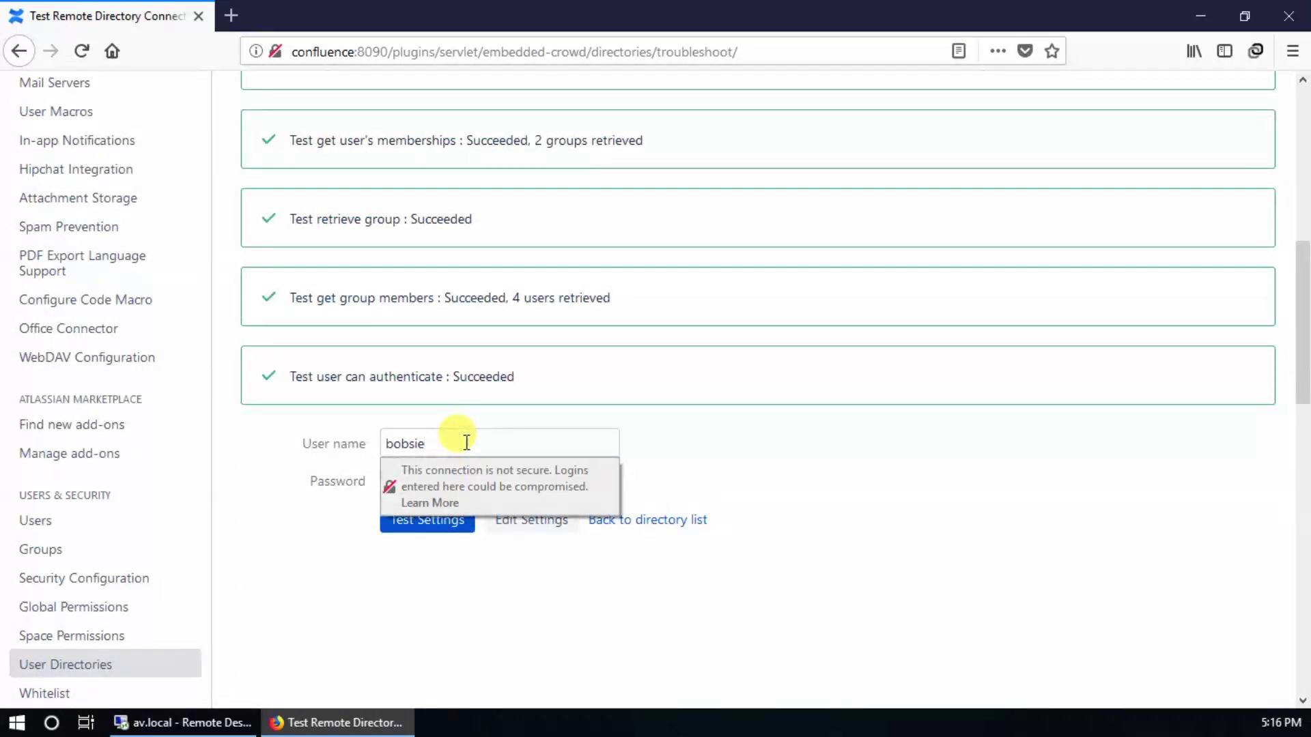
pyautogui.press('Tab')
pyautogui.hotkey('ctrl', 'v')
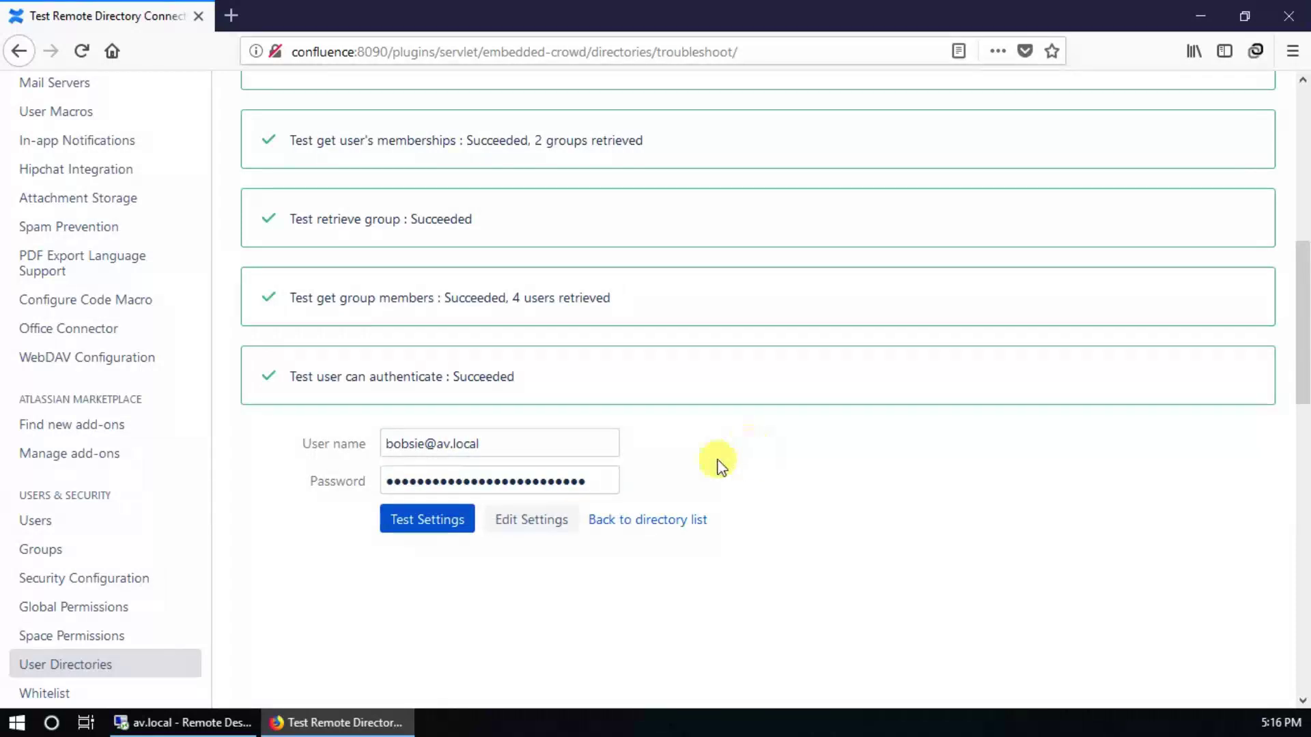
# Step: Rerun the test with the UPN, then switch to another user's name and password and retest
pyautogui.click(405, 529)
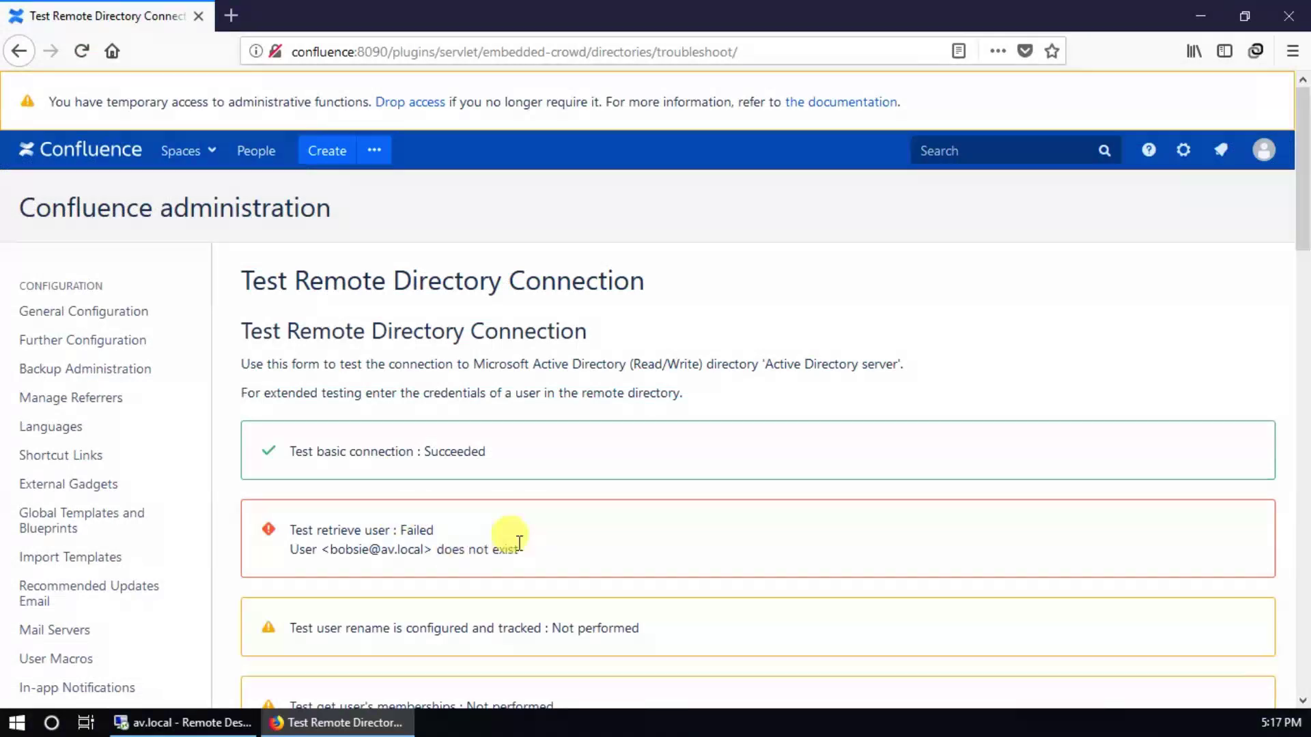
pyautogui.tripleClick(521, 540)
pyautogui.scroll(-10, 704, 544)
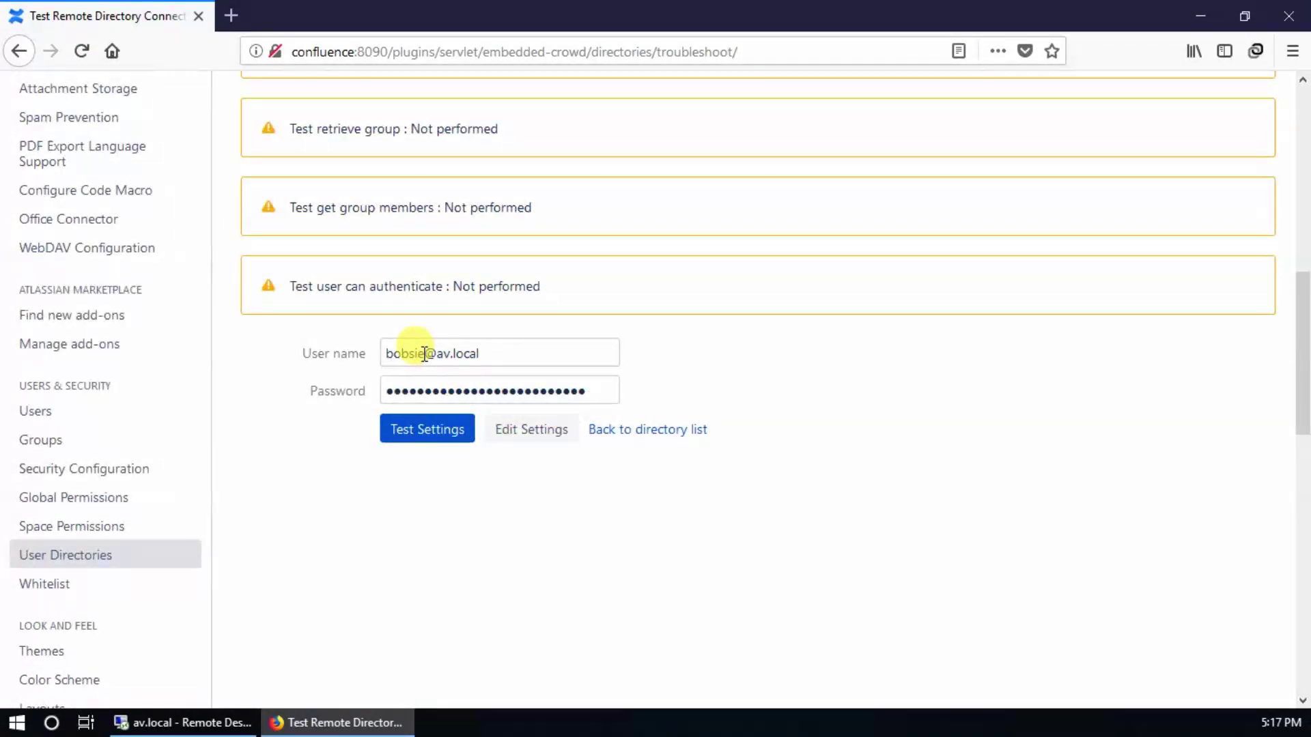
pyautogui.moveTo(424, 354); pyautogui.dragTo(380, 361)
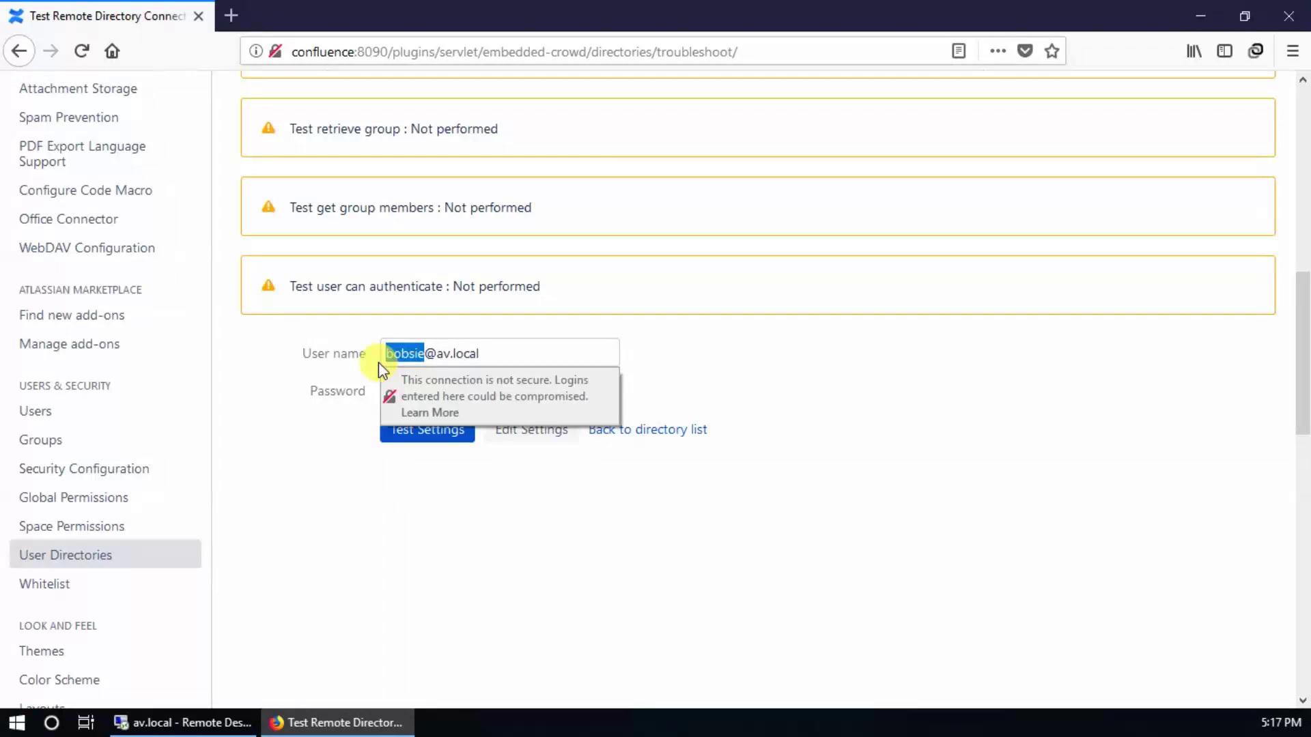
pyautogui.write('babur')
pyautogui.write('am')
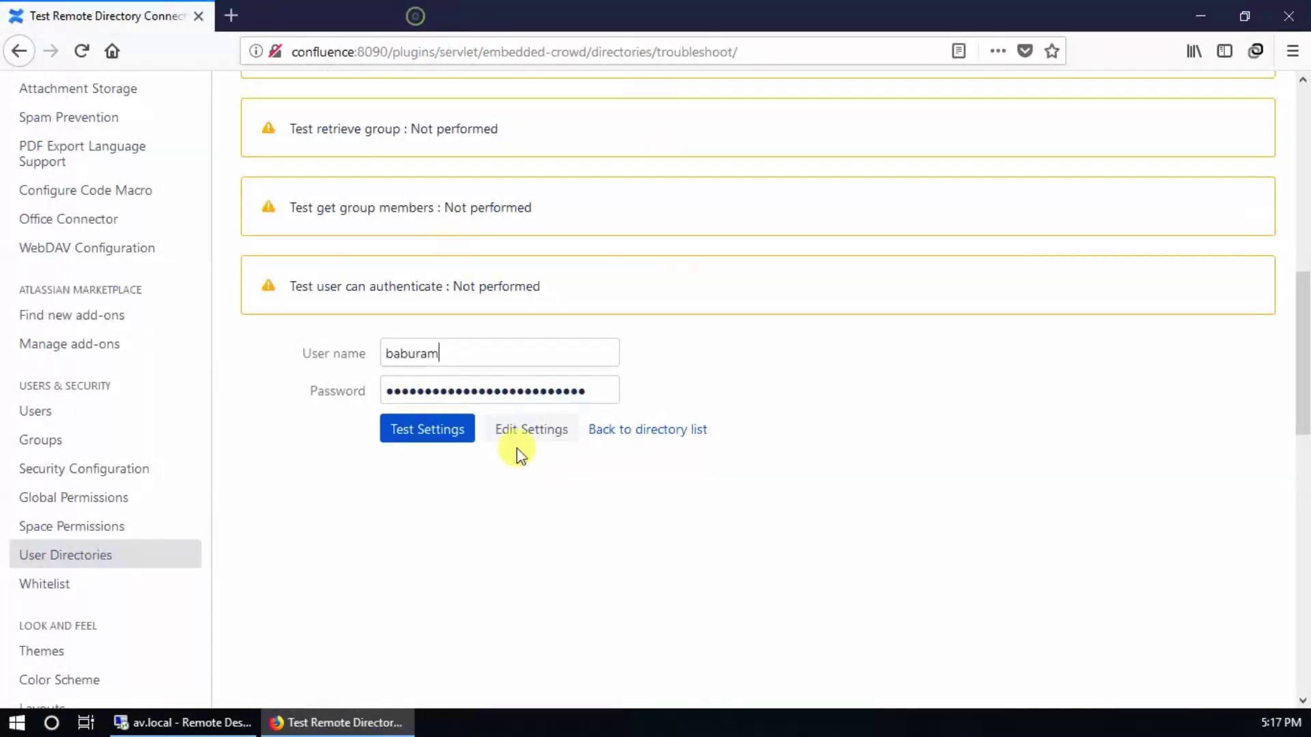
pyautogui.doubleClick(484, 396)
pyautogui.press('BackSpace')
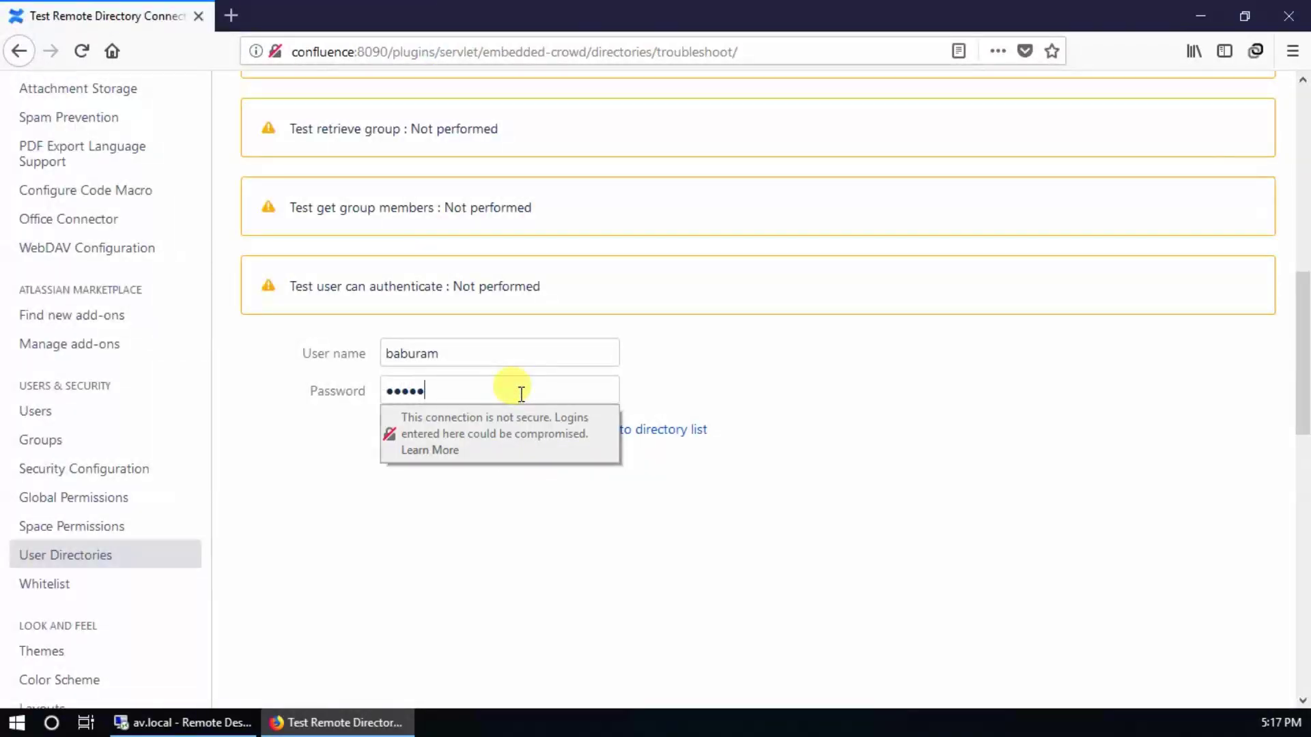
pyautogui.press('BackSpace')
pyautogui.press('BackSpace')
pyautogui.press('BackSpace')
pyautogui.press('BackSpace')
pyautogui.press('BackSpace')
pyautogui.write('***')
pyautogui.click(403, 437)
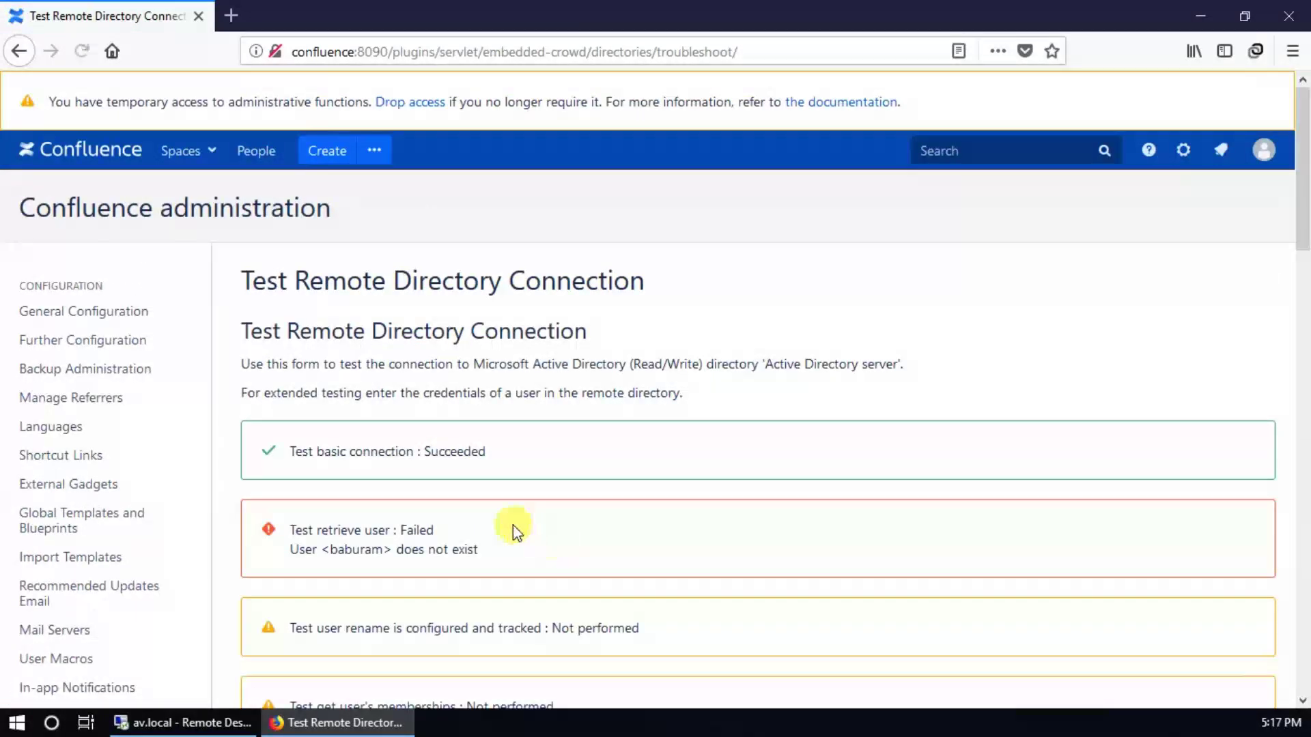
# Step: Retest with a valid AD user's credentials so all checks pass, retrieving 2 groups and 4 users
pyautogui.moveTo(498, 546); pyautogui.dragTo(308, 527)
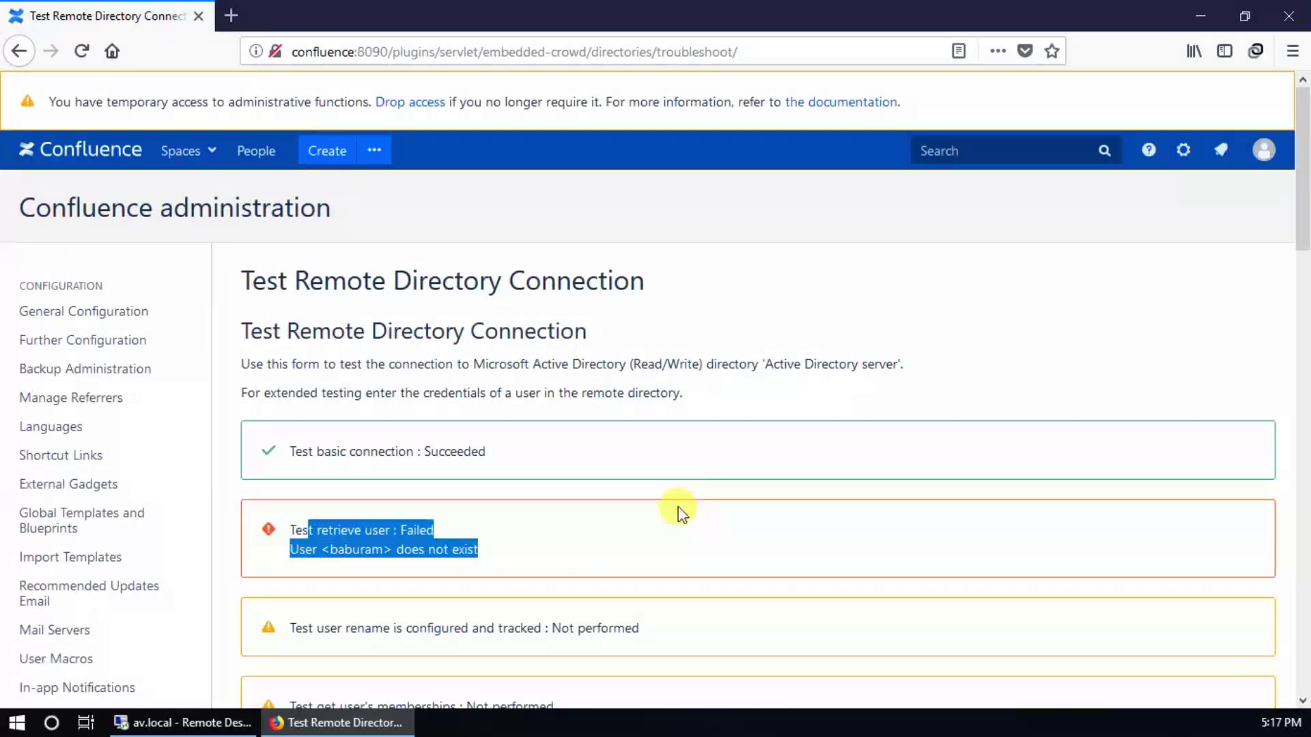
pyautogui.scroll(-5, 681, 514)
pyautogui.doubleClick(486, 567)
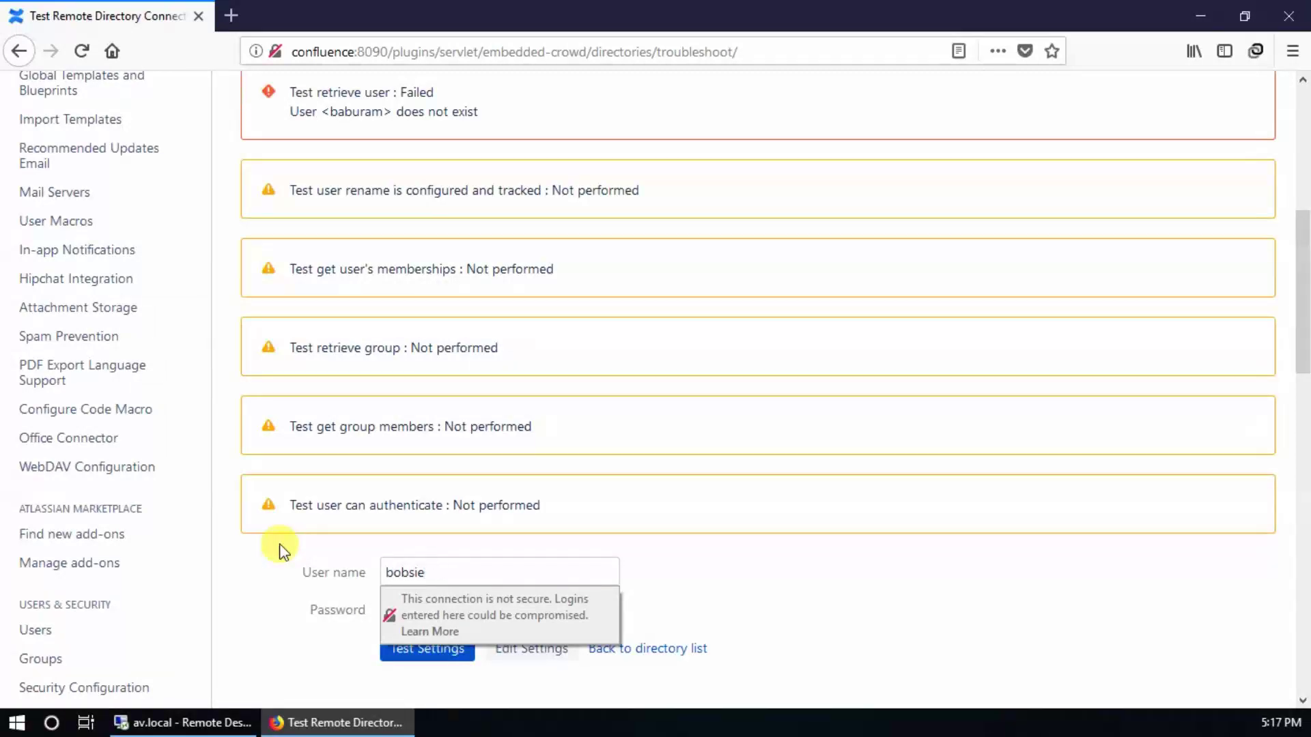
pyautogui.scroll(-5, 284, 550)
pyautogui.click(512, 286)
pyautogui.hotkey('ctrl', 'a')
pyautogui.press('BackSpace')
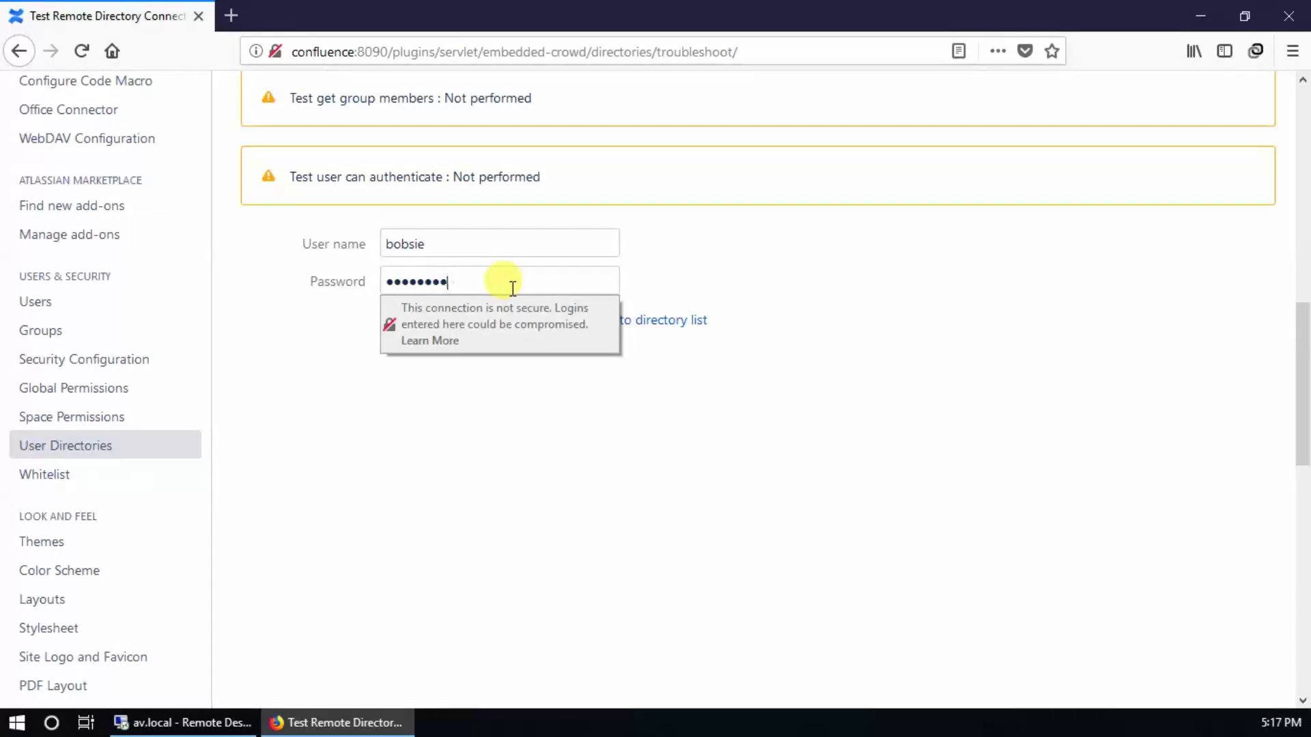
pyautogui.write('•••')
pyautogui.click(413, 326)
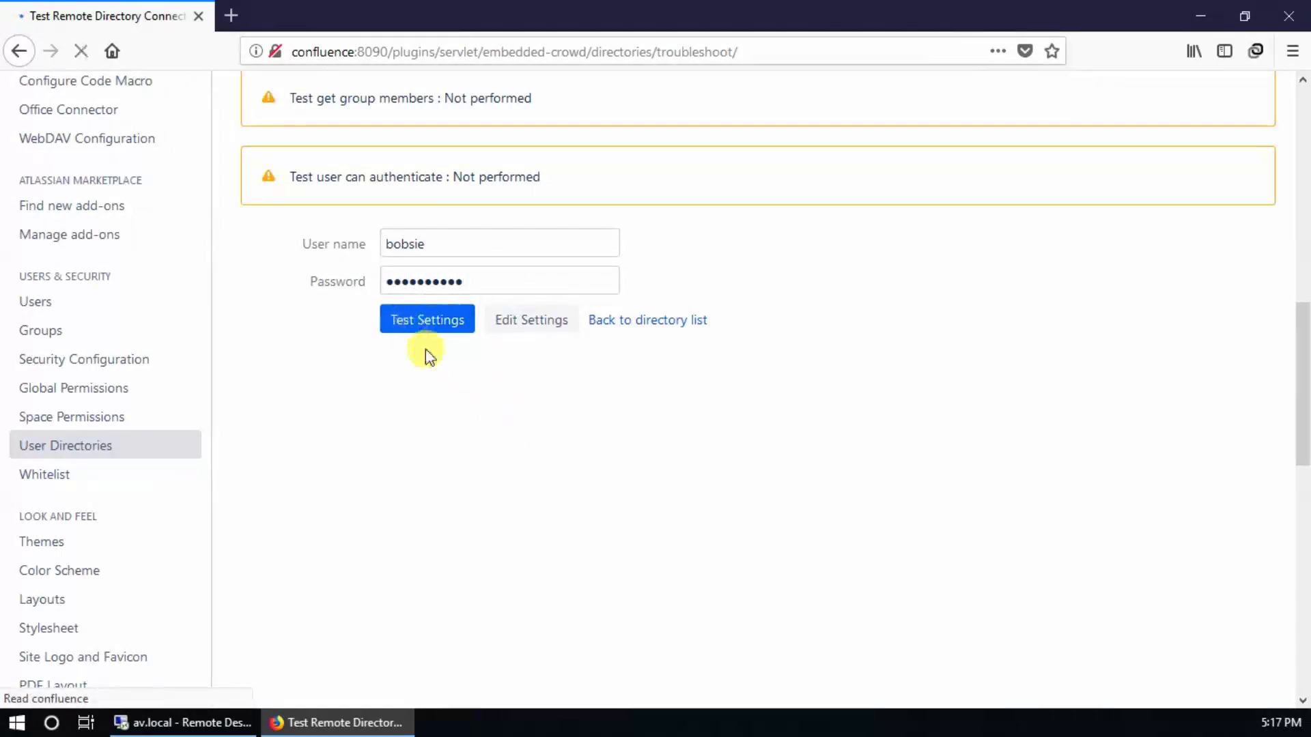
pyautogui.scroll(-2, 614, 570)
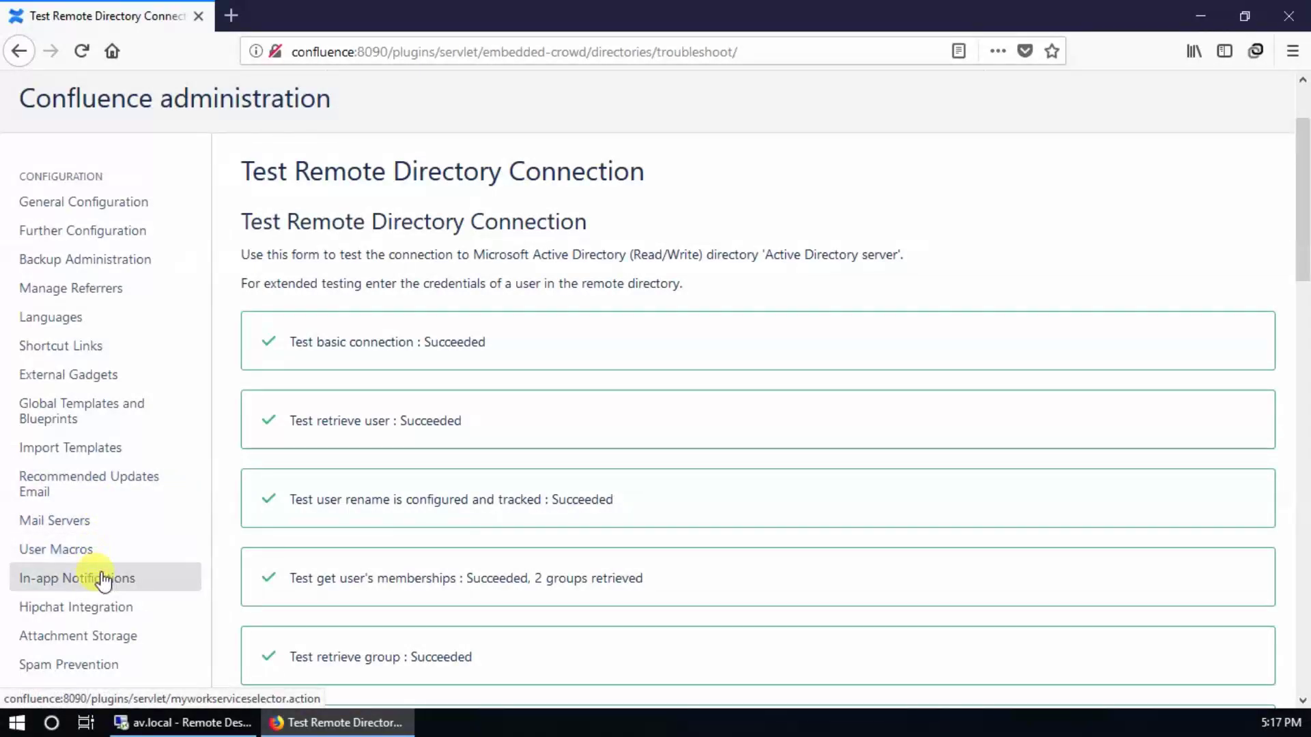
pyautogui.scroll(-5, 629, 538)
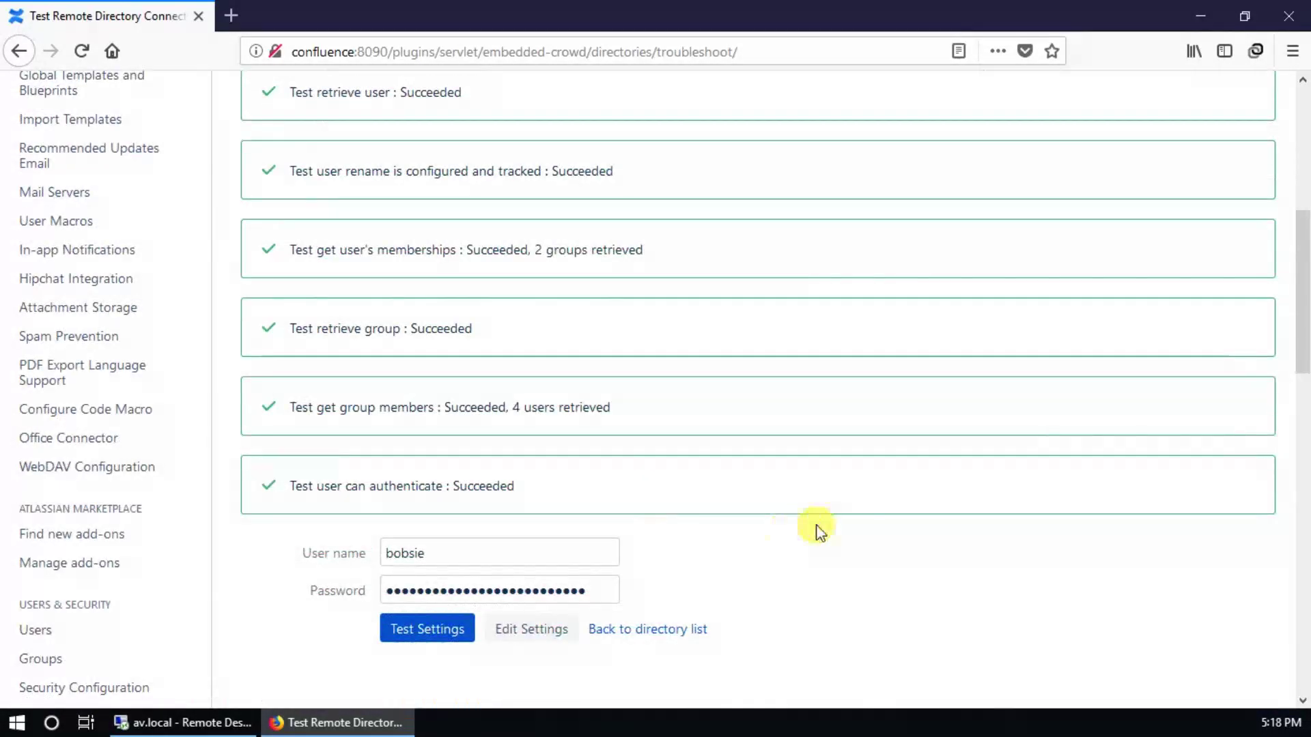
# Step: Synchronize the Active Directory server directory from the directory list
pyautogui.click(642, 629)
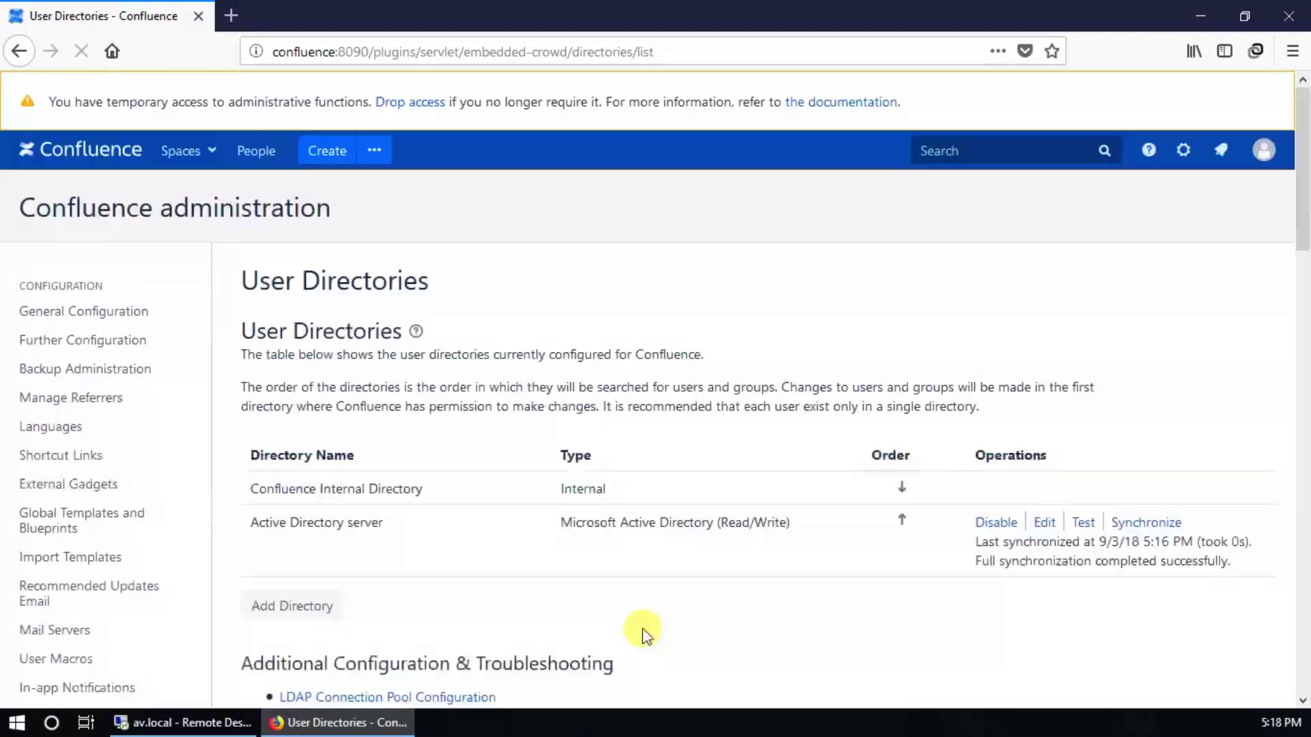
pyautogui.click(1145, 522)
pyautogui.scroll(-1, 732, 571)
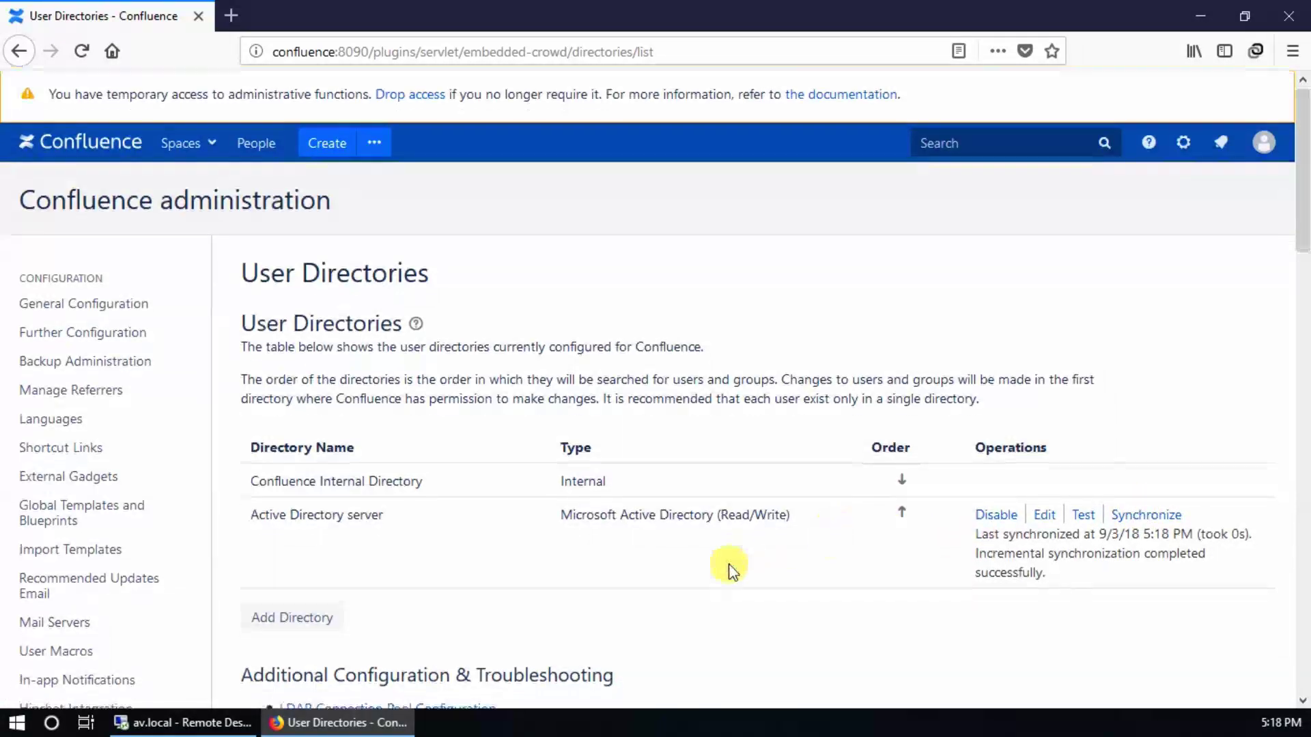
pyautogui.scroll(-8, 117, 556)
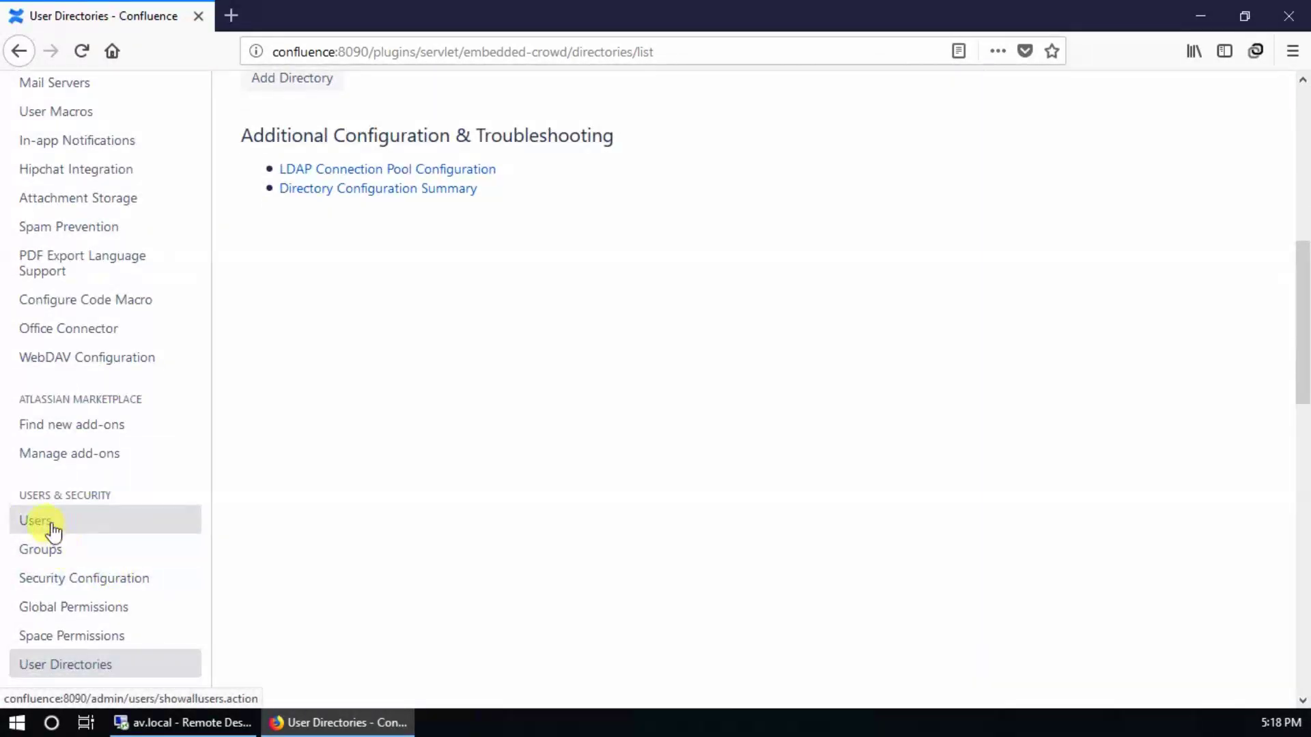
# Step: Open the synced AV Admin user's details in the Users list
pyautogui.click(53, 531)
pyautogui.scroll(-3, 542, 544)
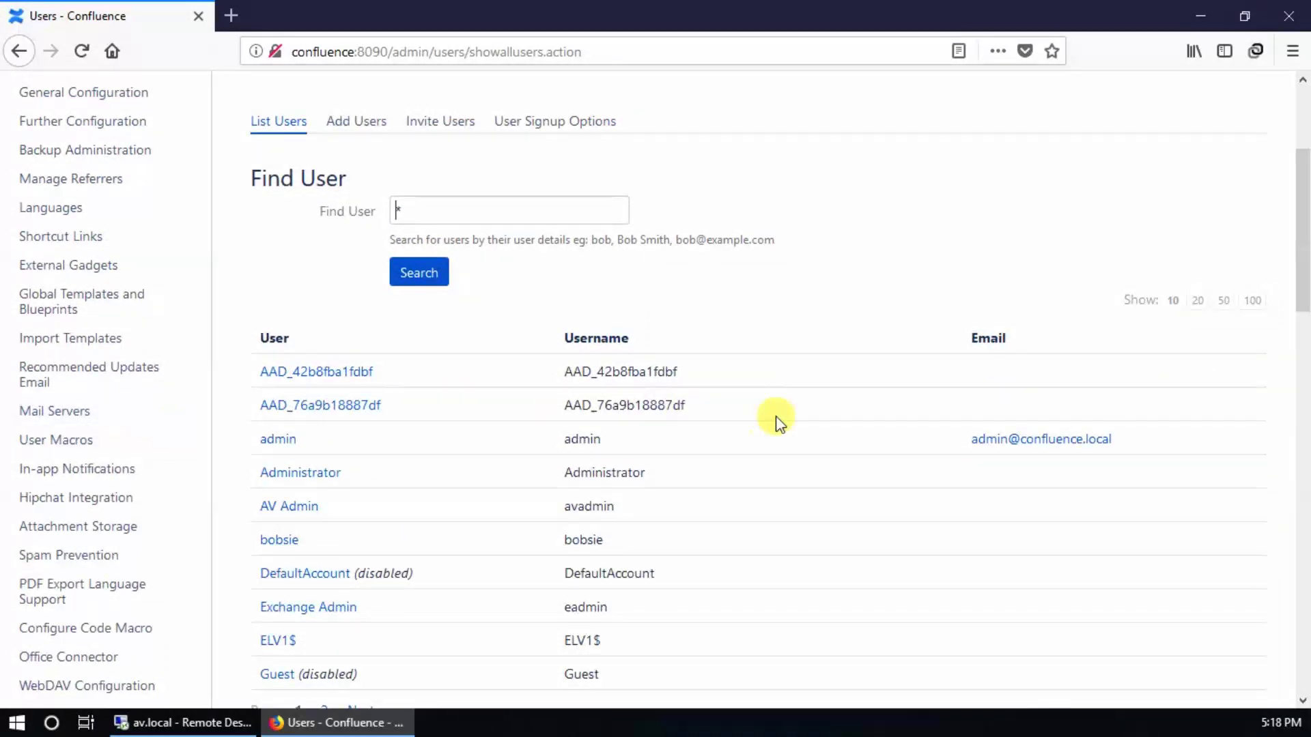
pyautogui.click(324, 514)
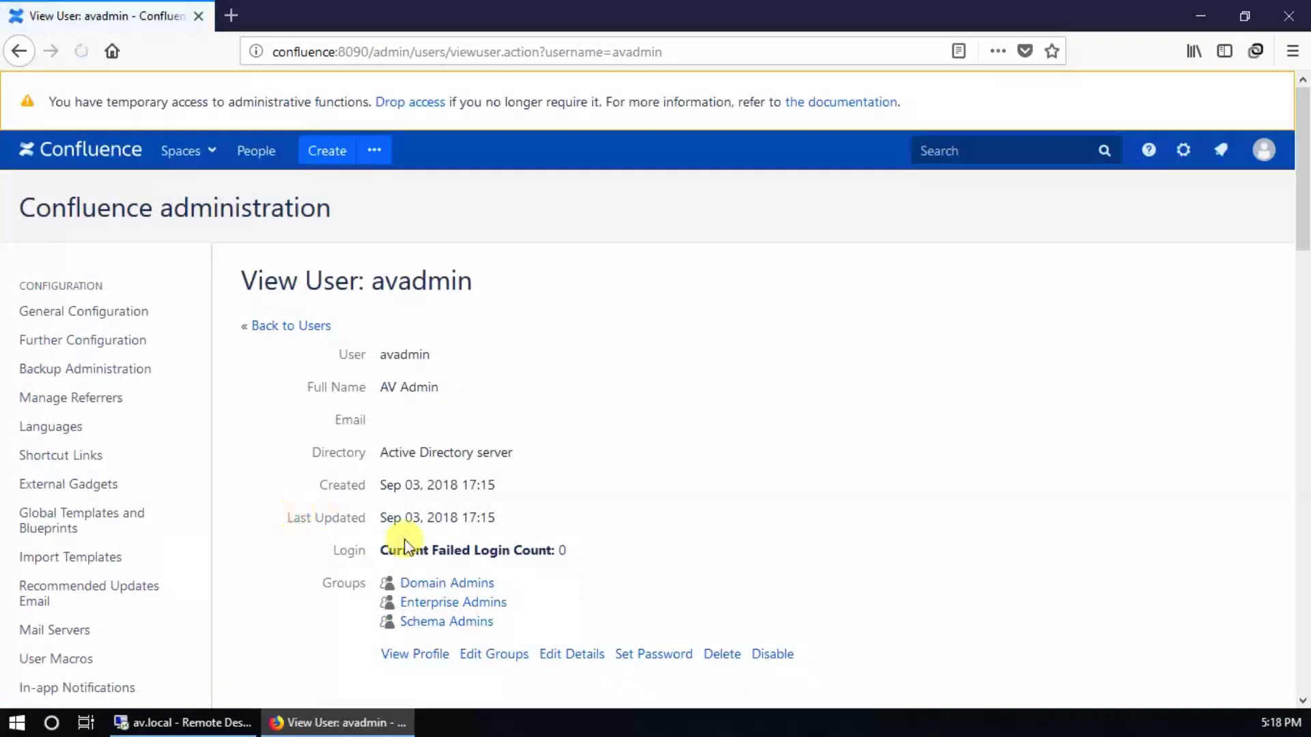
pyautogui.scroll(-2, 646, 584)
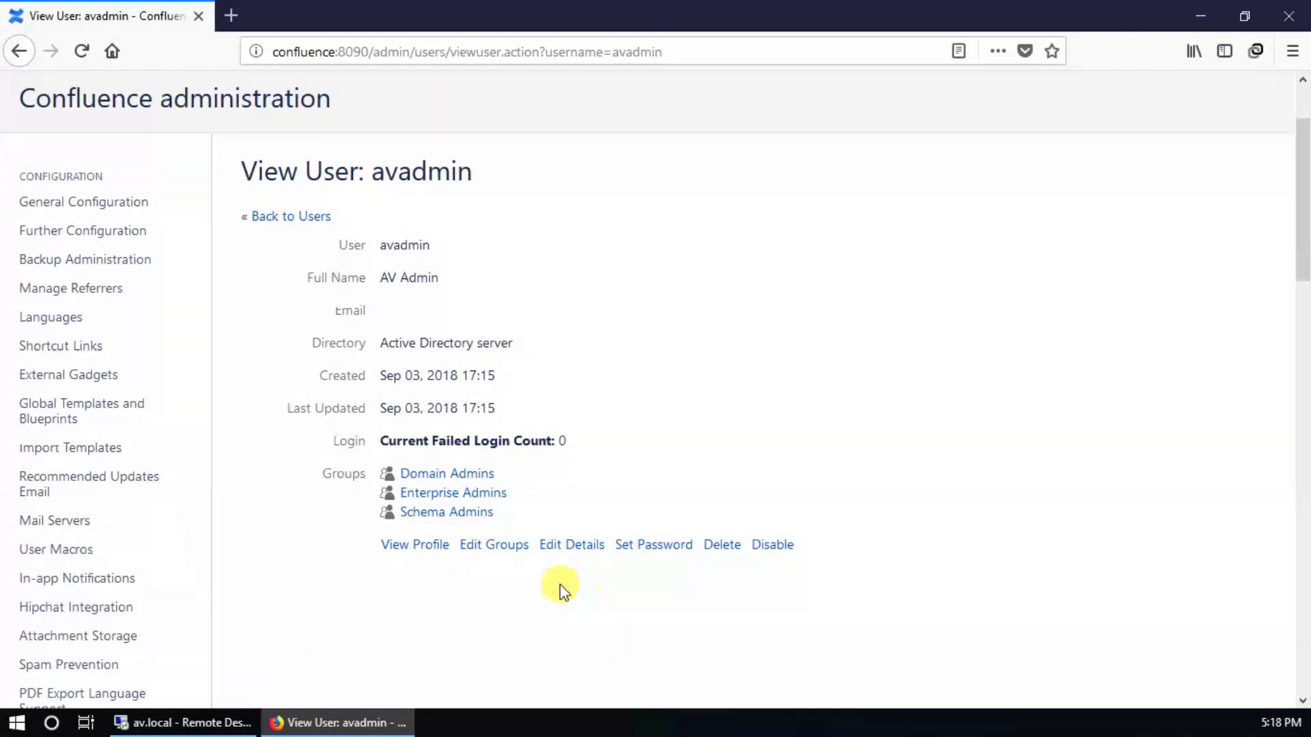
# Step: Show the AV Admin account's group checkboxes, then load confluence:8090 in a second browser
pyautogui.click(495, 546)
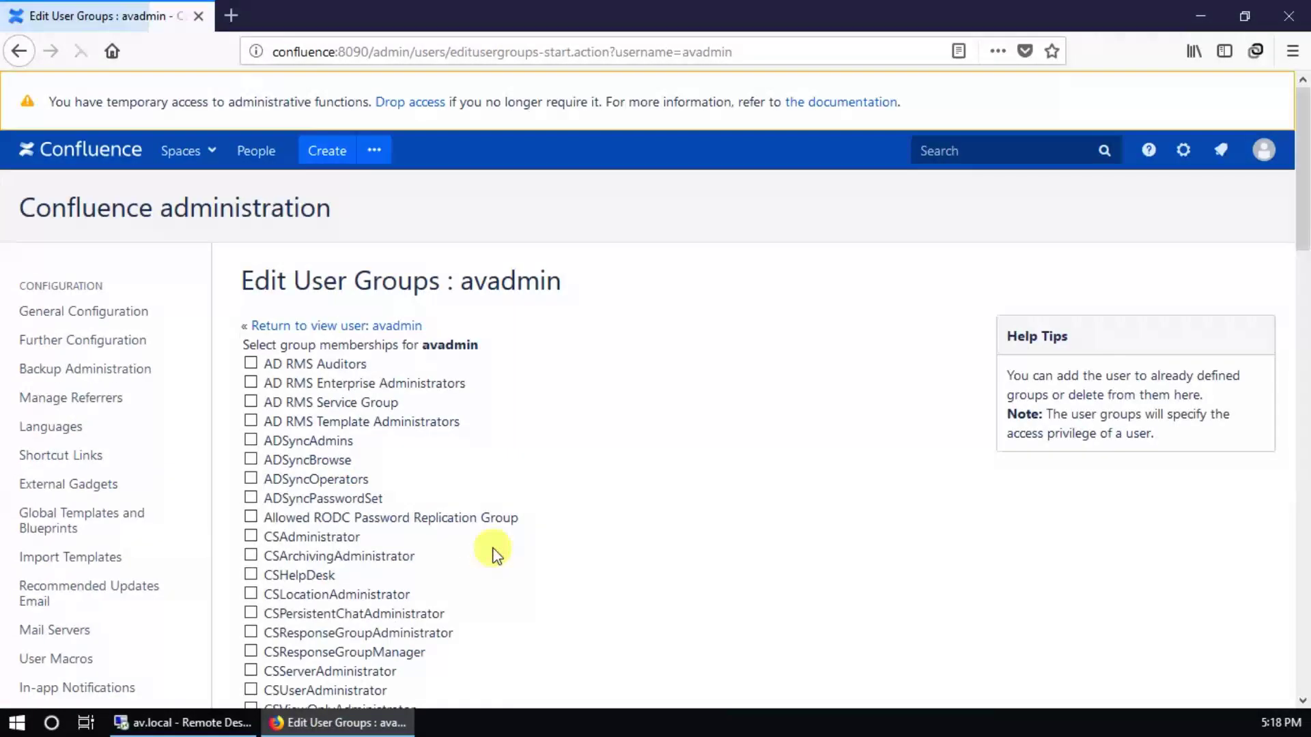
pyautogui.scroll(-10, 503, 544)
pyautogui.scroll(-8, 509, 544)
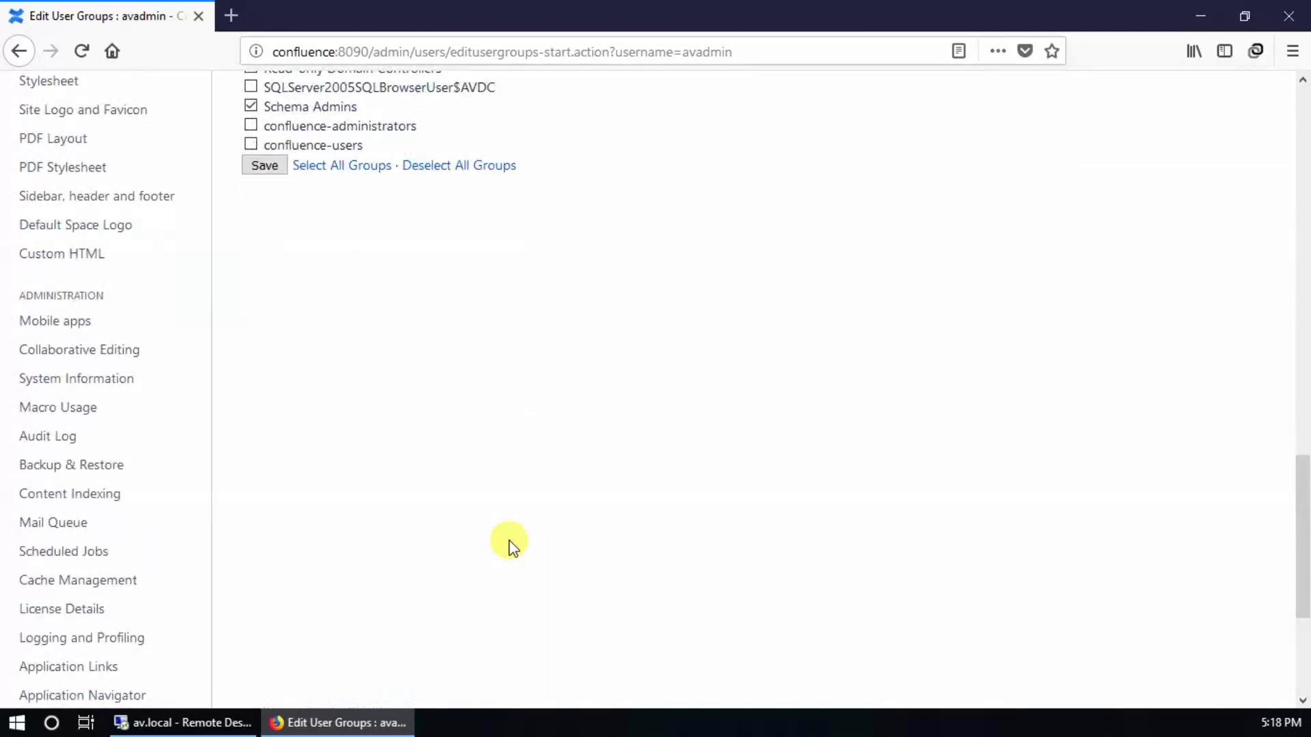
pyautogui.scroll(2, 509, 544)
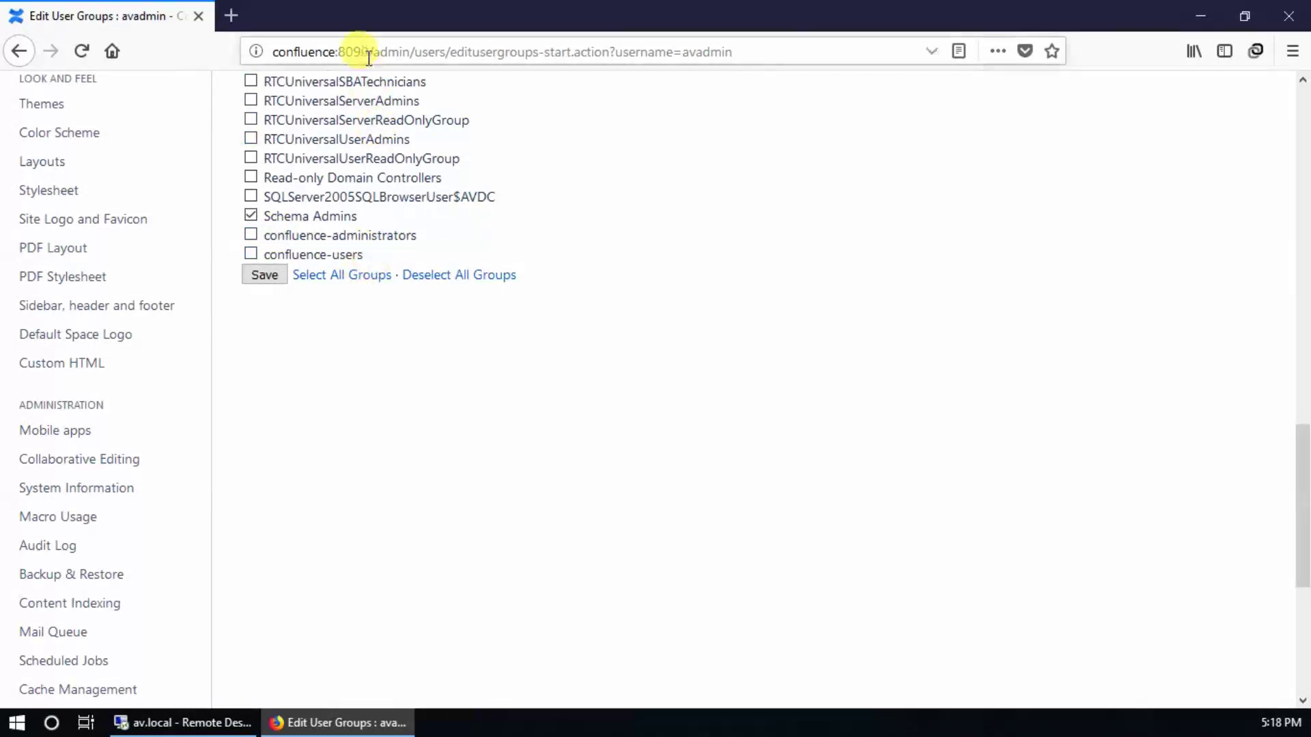
pyautogui.moveTo(370, 51); pyautogui.dragTo(273, 51)
pyautogui.hotkey('ctrl', 'c')
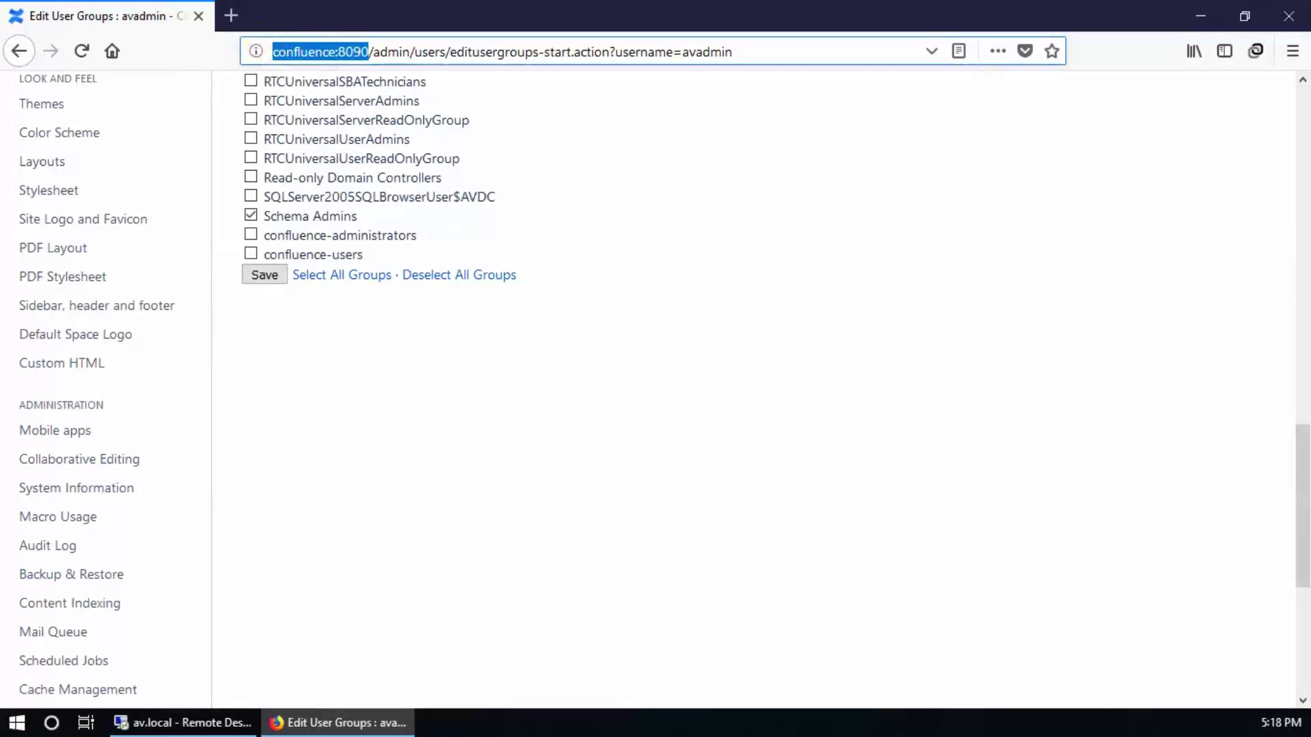
pyautogui.click(339, 41)
# Step: In Chrome, load the Confluence server address and attempt to log in as avadmin
pyautogui.hotkey('ctrl', 'v')
pyautogui.press('Return')
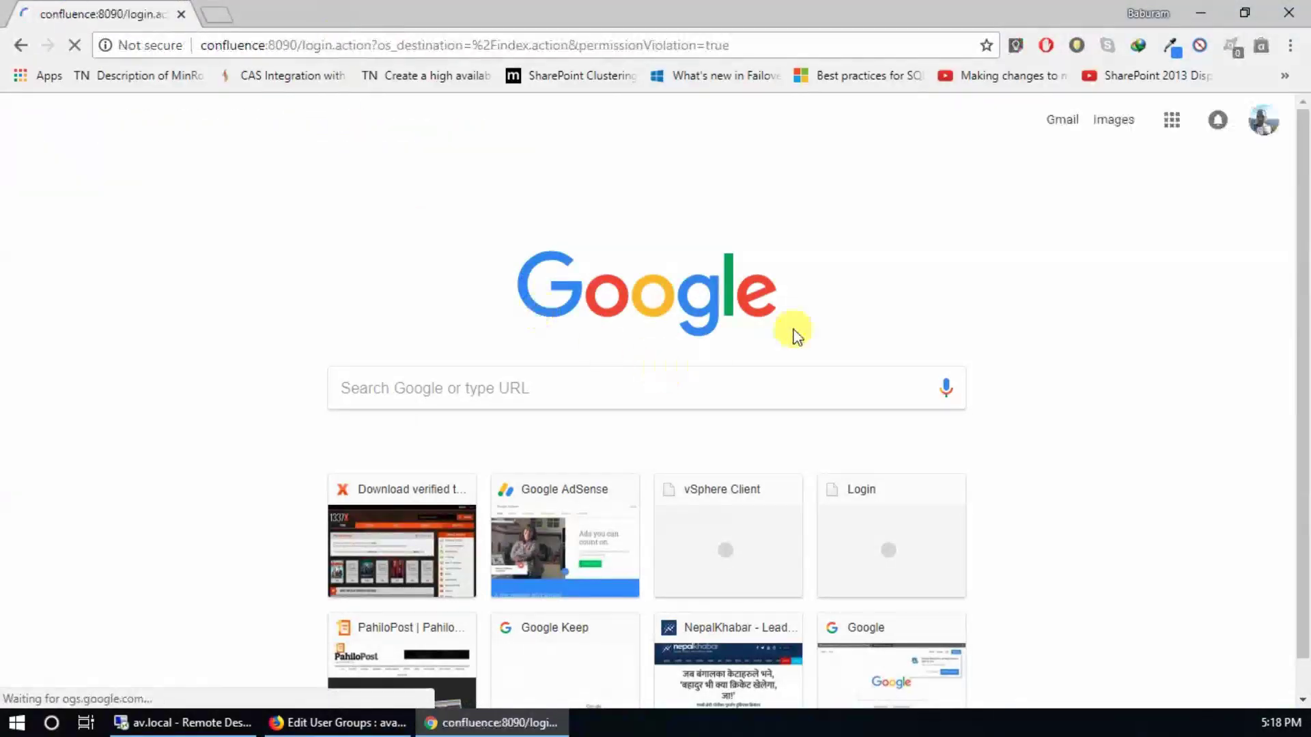
pyautogui.click(666, 286)
pyautogui.write('avadmin')
pyautogui.press('Tab')
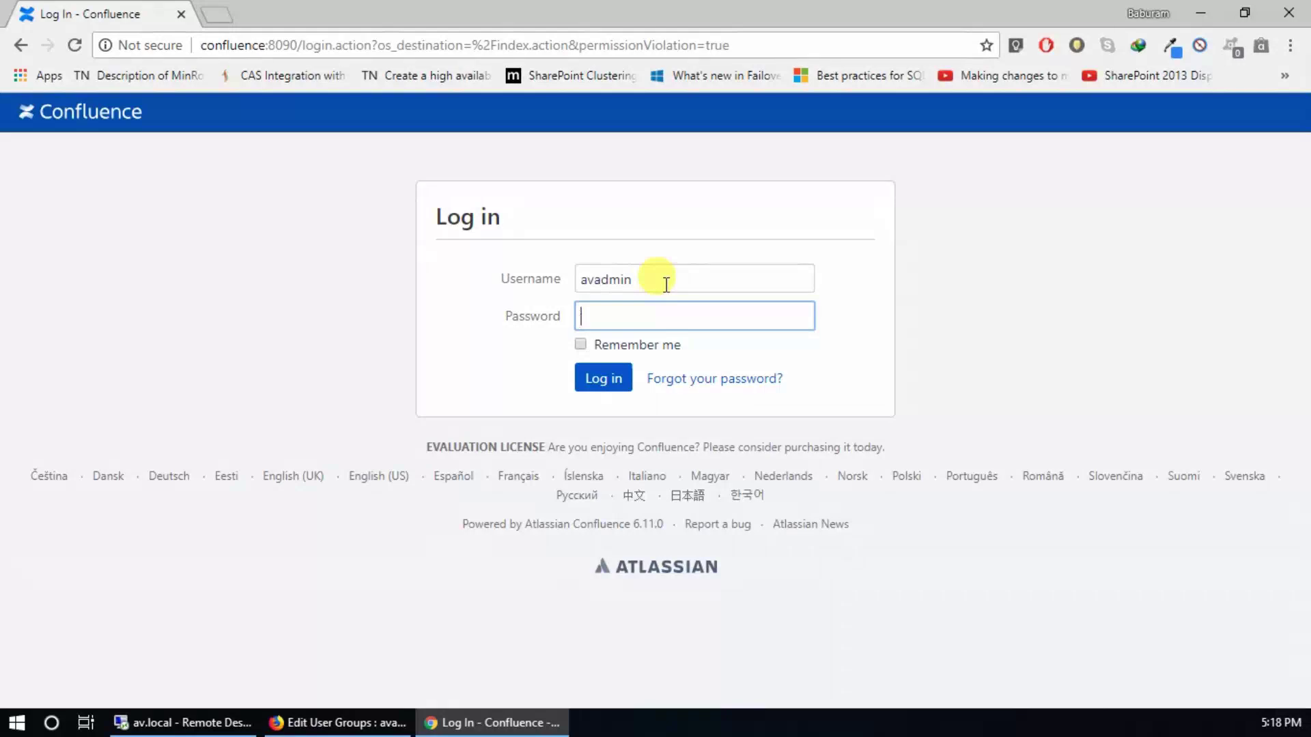
pyautogui.press('Return')
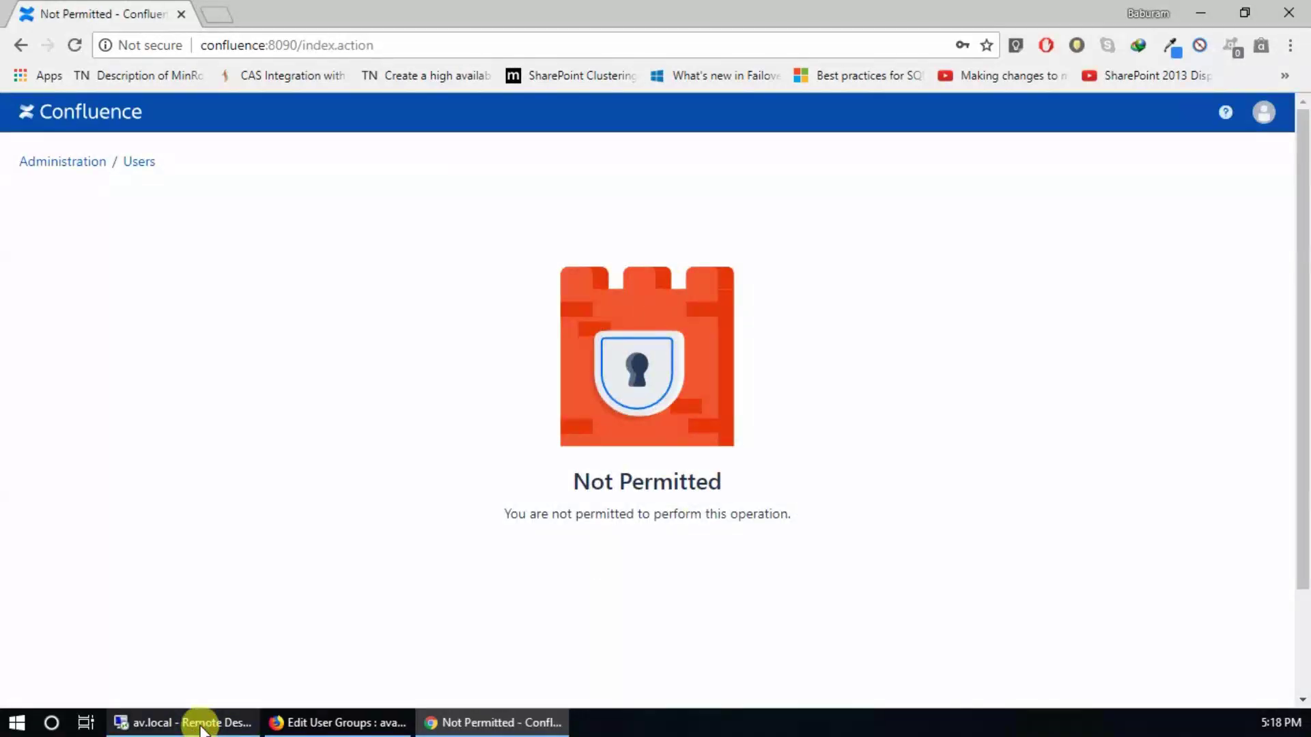
# Step: Add avadmin to the confluence-users group and save the membership
pyautogui.click(287, 722)
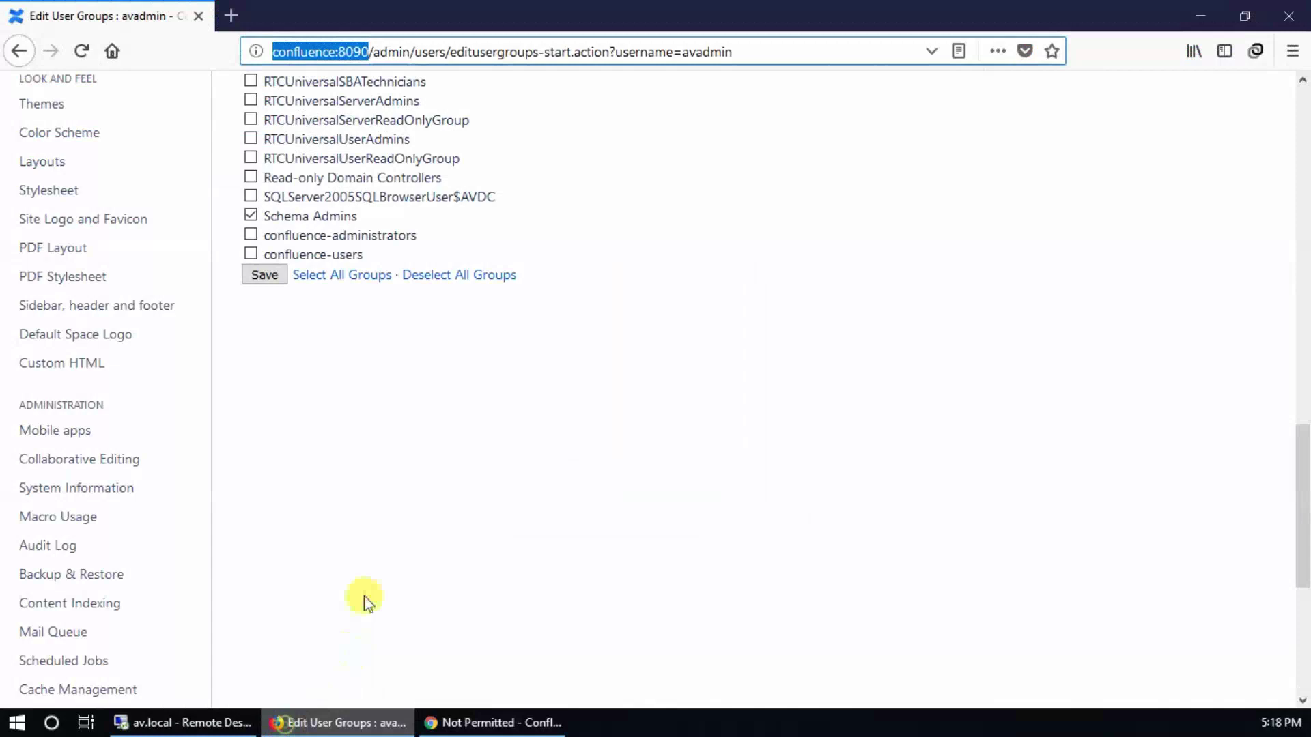
pyautogui.click(248, 251)
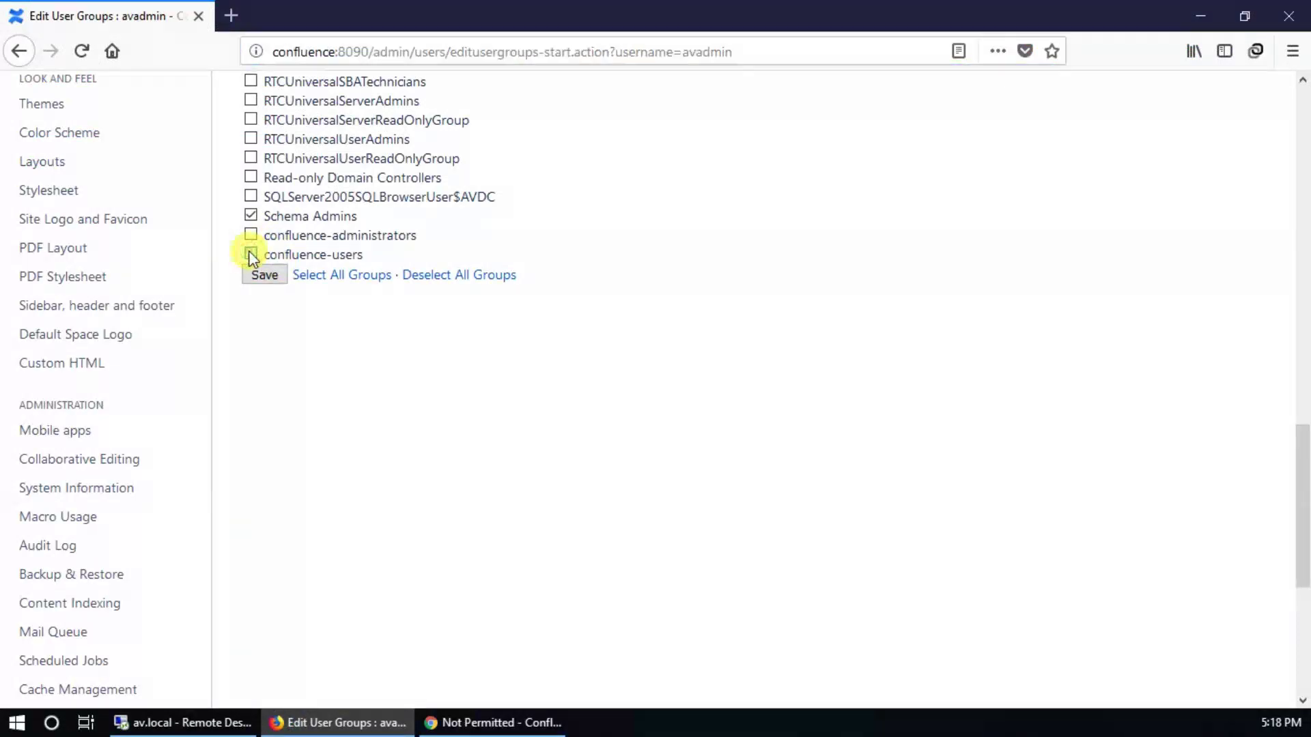
pyautogui.click(264, 277)
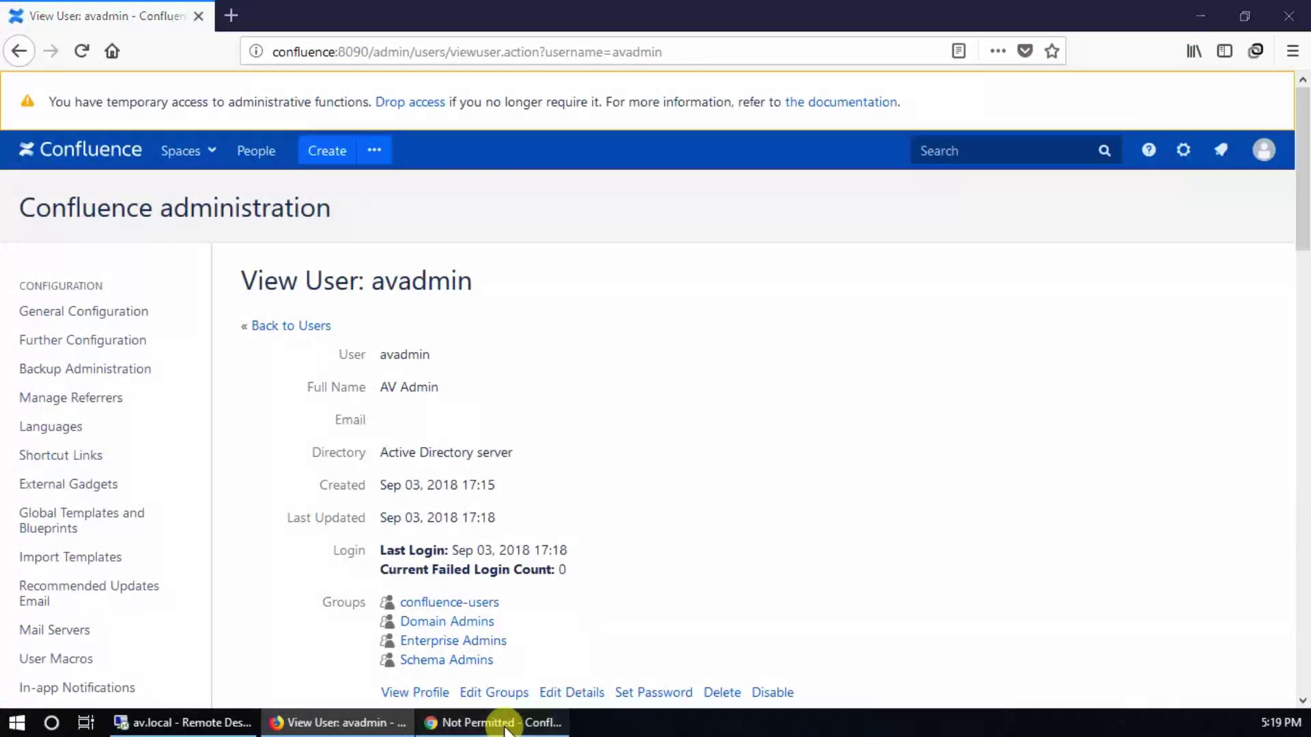
# Step: Reload the second browser's Not Permitted page to retry access
pyautogui.click(504, 721)
pyautogui.click(418, 42)
pyautogui.press('Return')
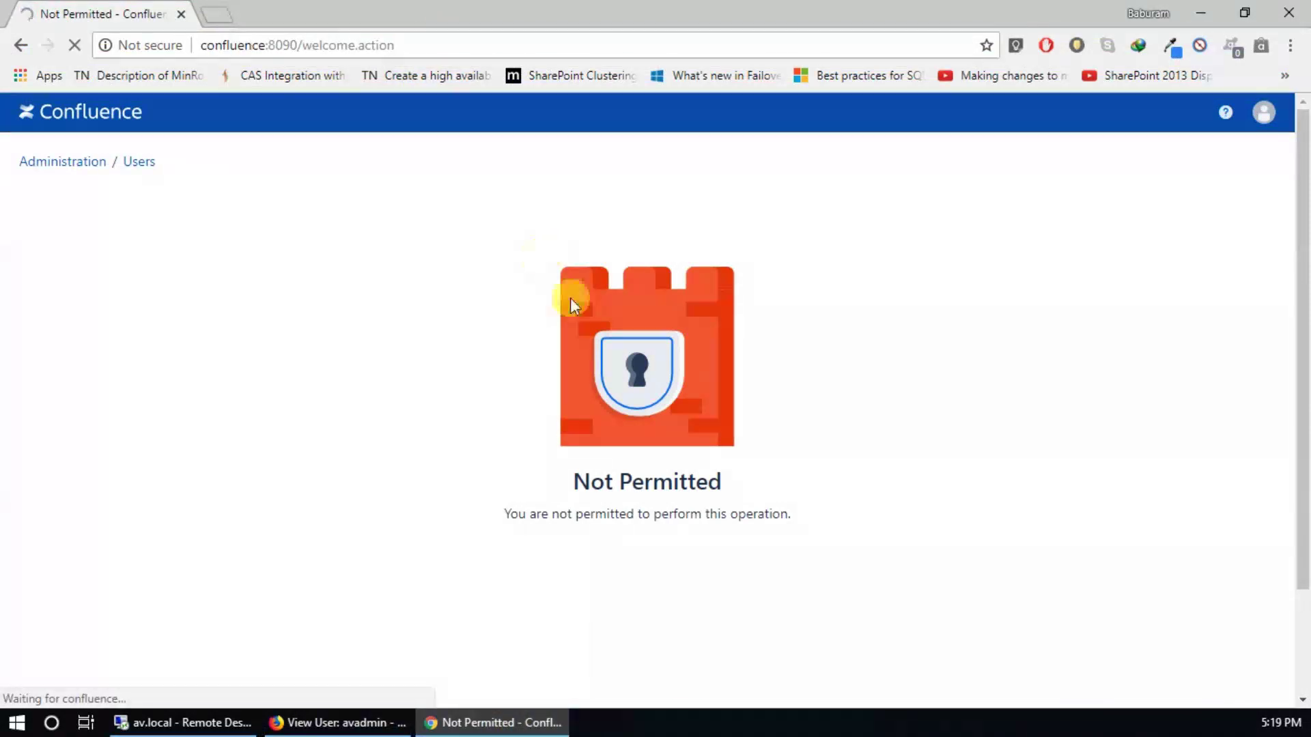